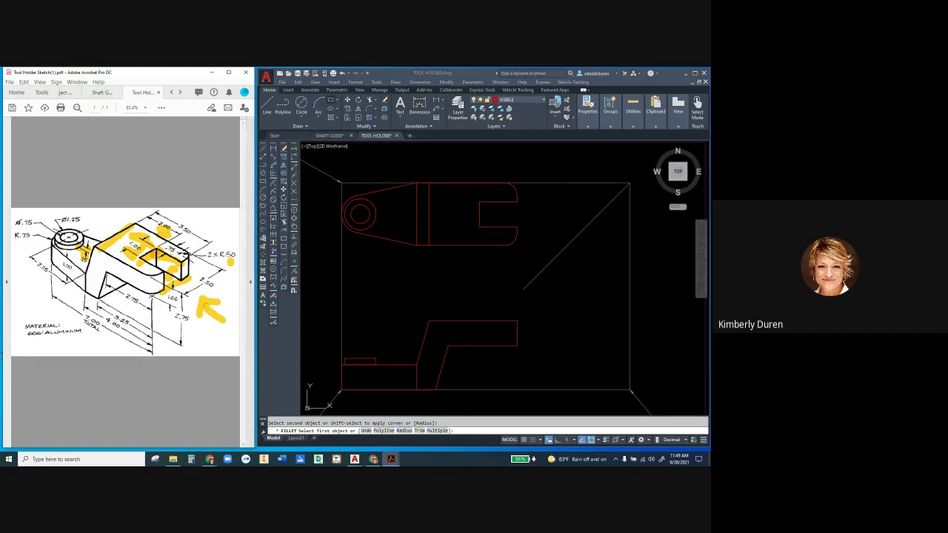
Draw a 2.5 × 2.75 rectangle from the layout box's bottom-right corner, extending left and up.
{"action": "left_click", "coordinate": [330, 100]}
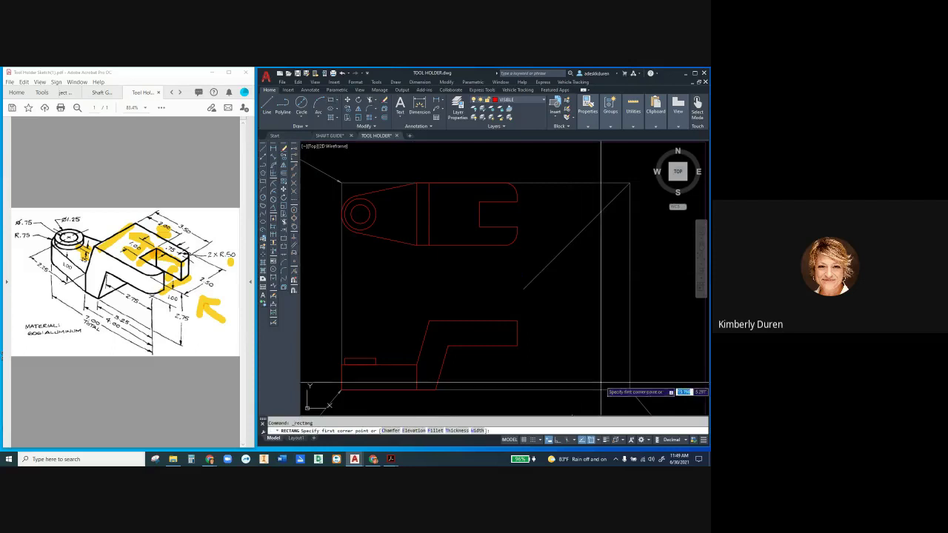
{"action": "left_click", "coordinate": [629, 390]}
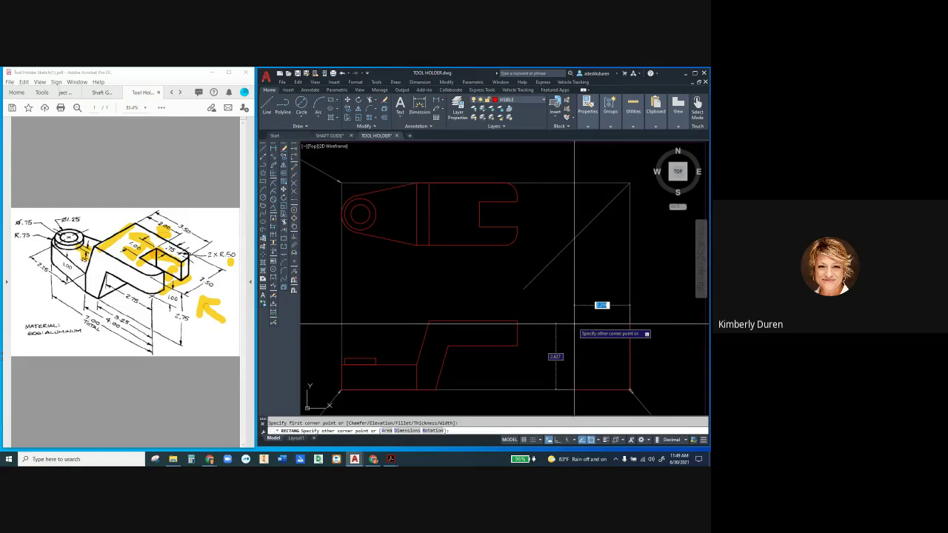
{"action": "type", "text": "-2.5"}
{"action": "key", "text": "Tab"}
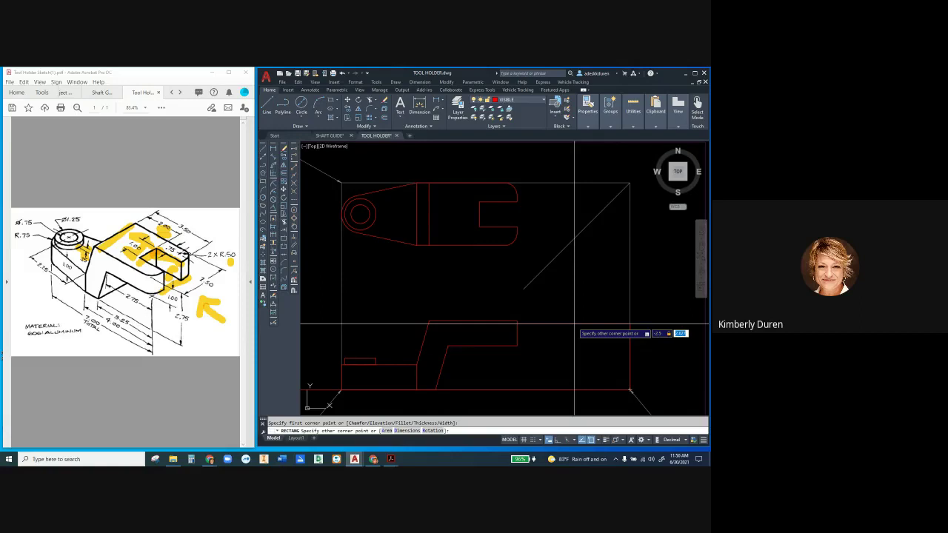
{"action": "type", "text": "2.75"}
{"action": "key", "text": "Return"}
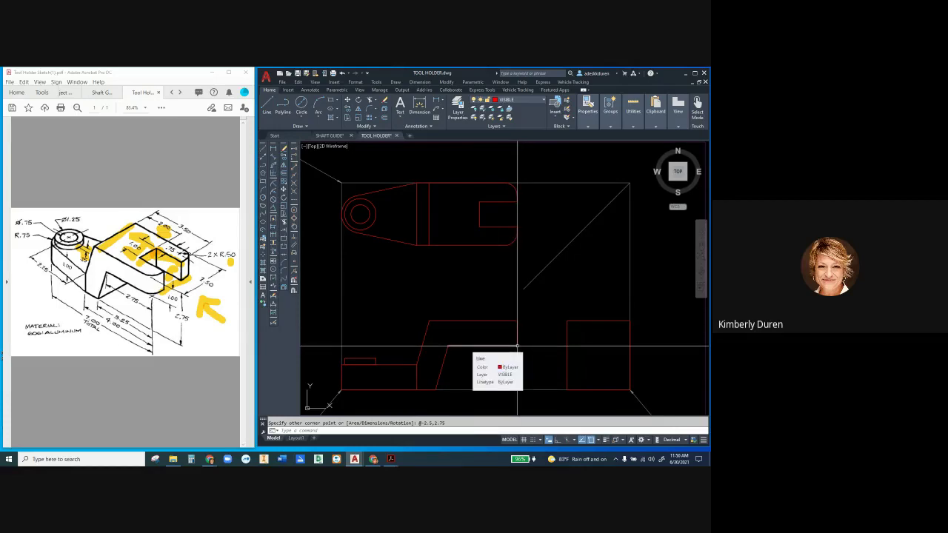
Draw a horizontal line across the side view, level with the front view's step.
{"action": "left_click", "coordinate": [267, 105]}
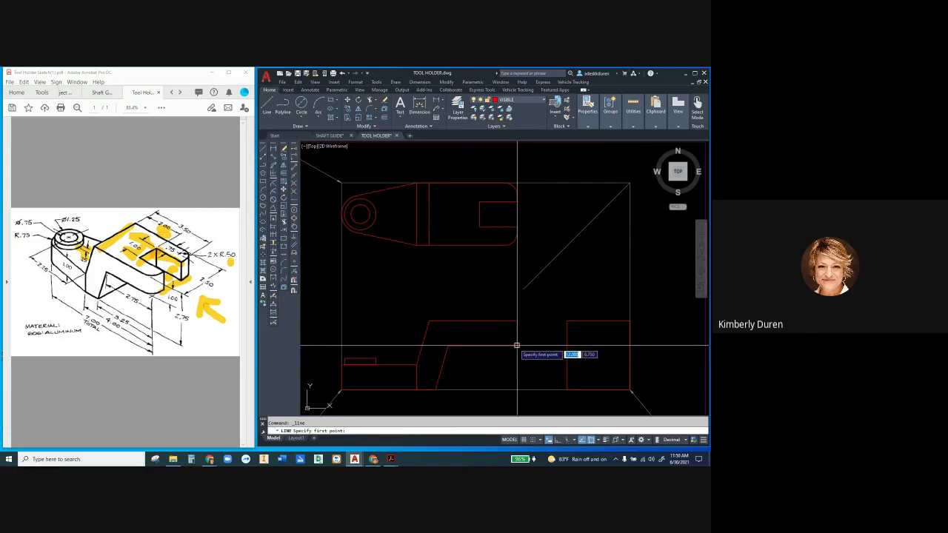
{"action": "left_click", "coordinate": [516, 345]}
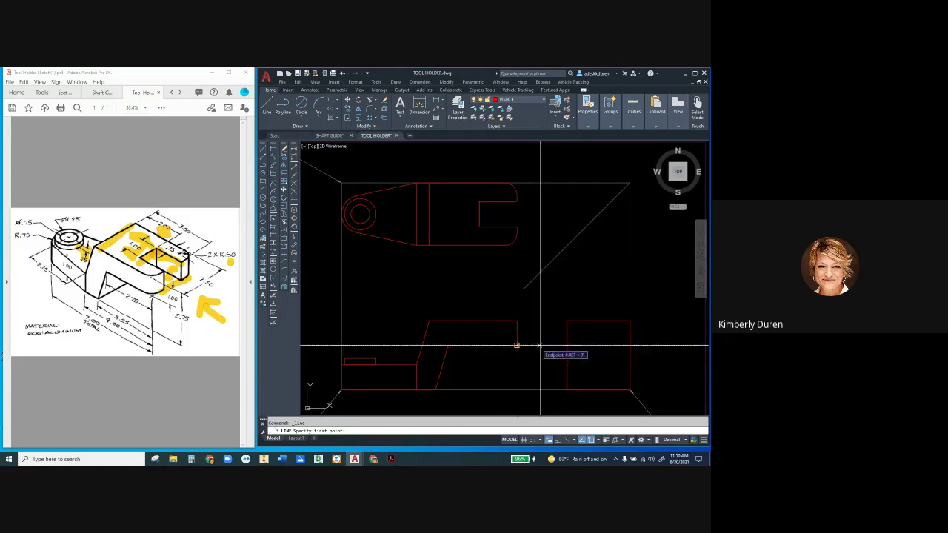
{"action": "left_click", "coordinate": [629, 345]}
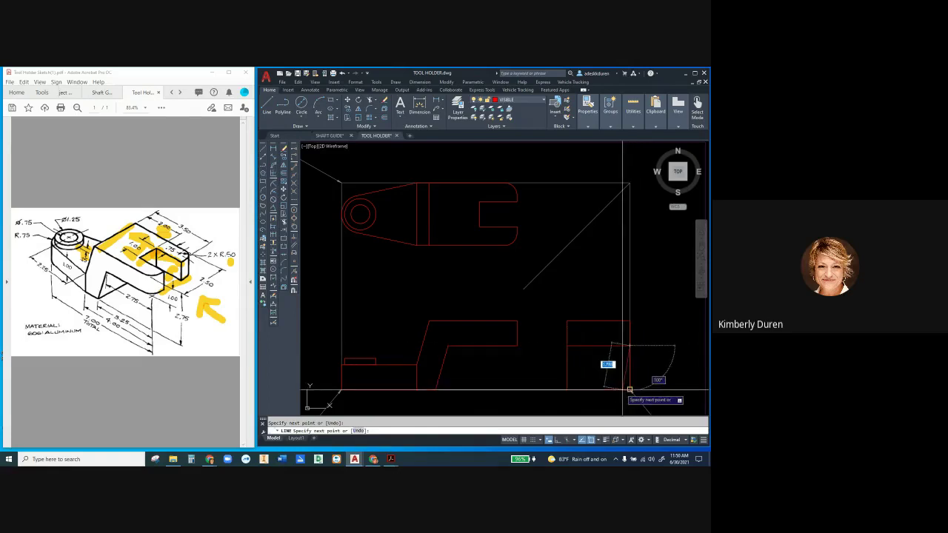
{"action": "left_click", "coordinate": [629, 389]}
{"action": "key", "text": "Return"}
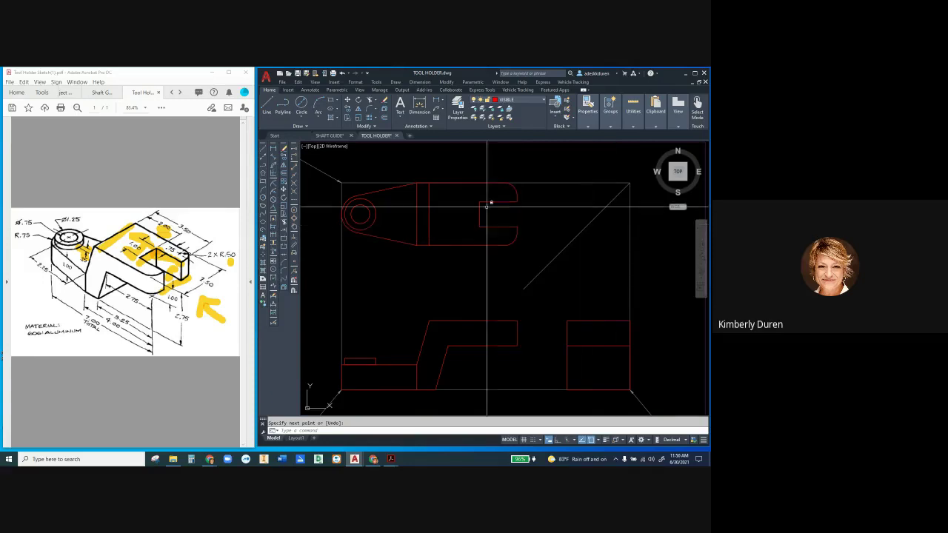
Draw a short vertical slot line in the side view, tracked from the miter line.
{"action": "key", "text": "Return"}
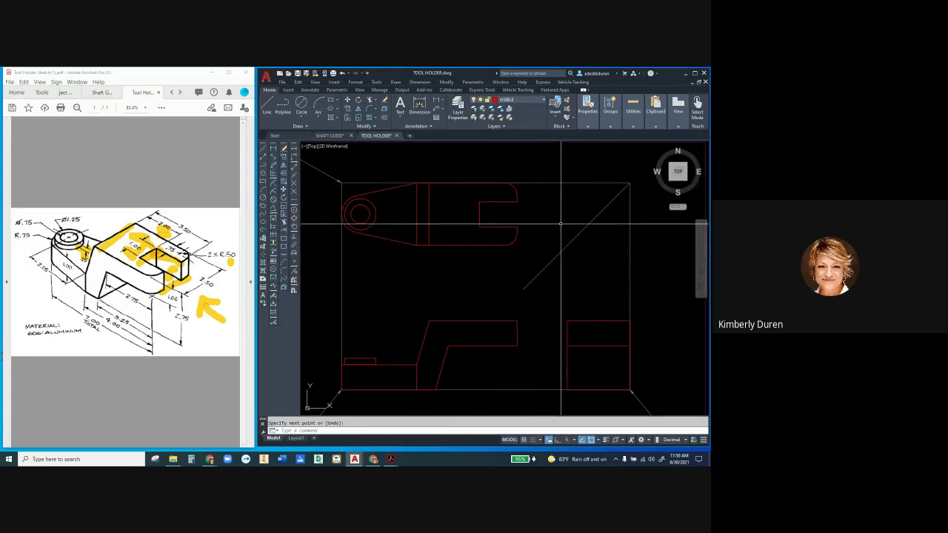
{"action": "key", "text": "Return"}
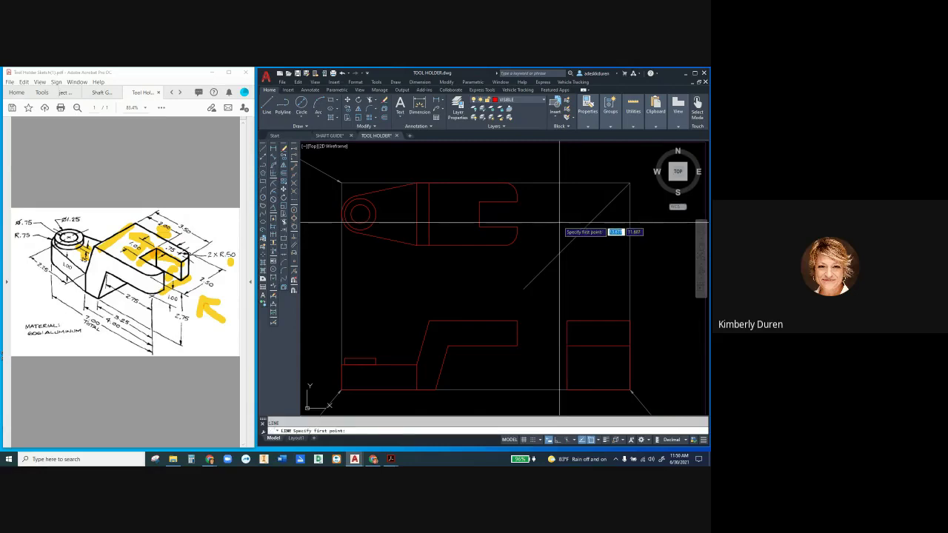
{"action": "right_click", "coordinate": [560, 222], "text": "shift"}
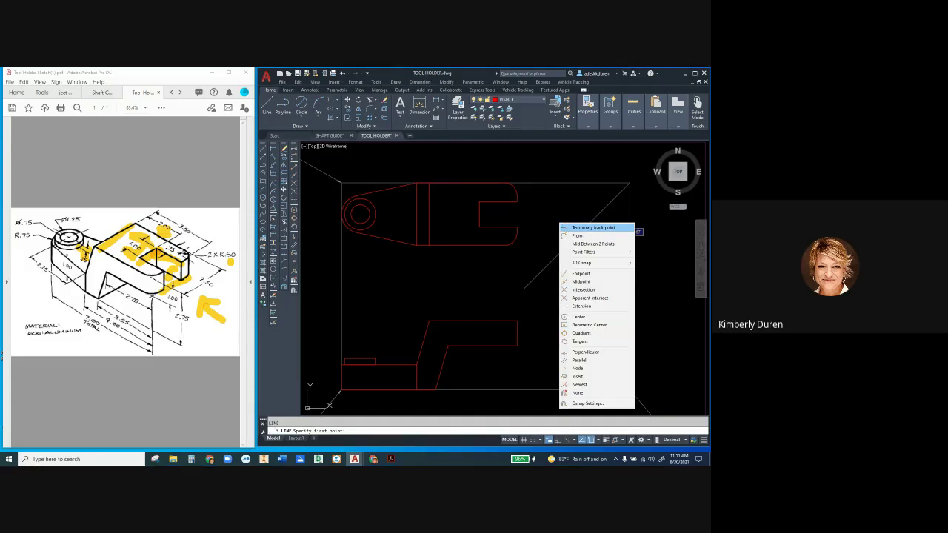
{"action": "left_click", "coordinate": [589, 228]}
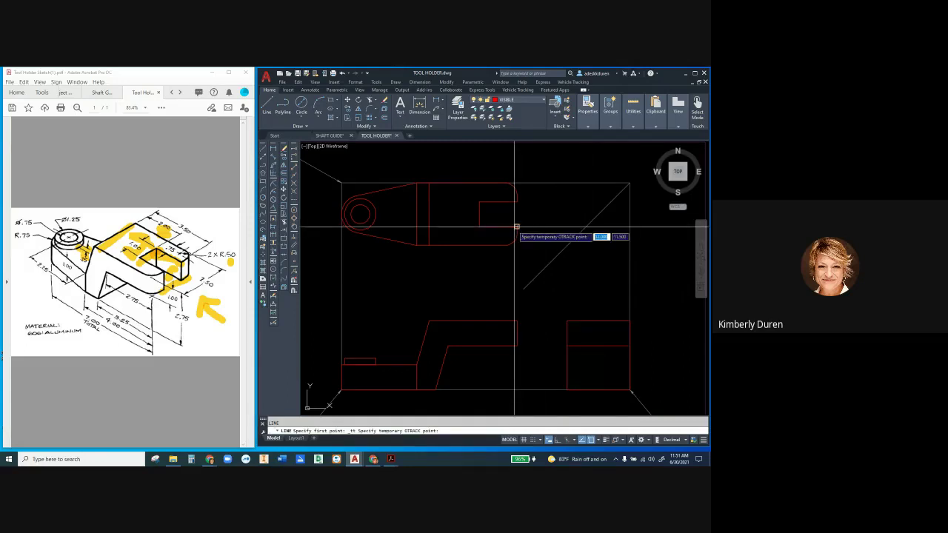
{"action": "left_click", "coordinate": [585, 226]}
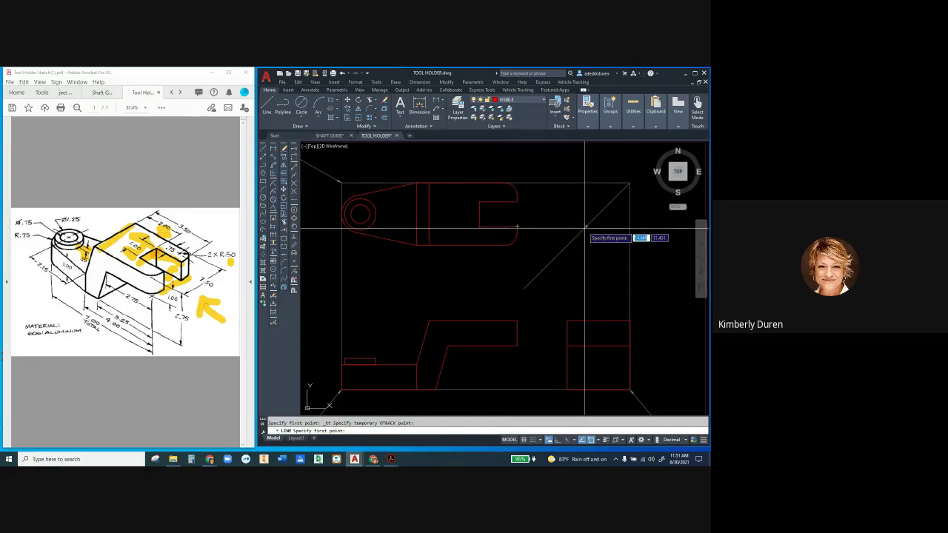
{"action": "left_click", "coordinate": [585, 322]}
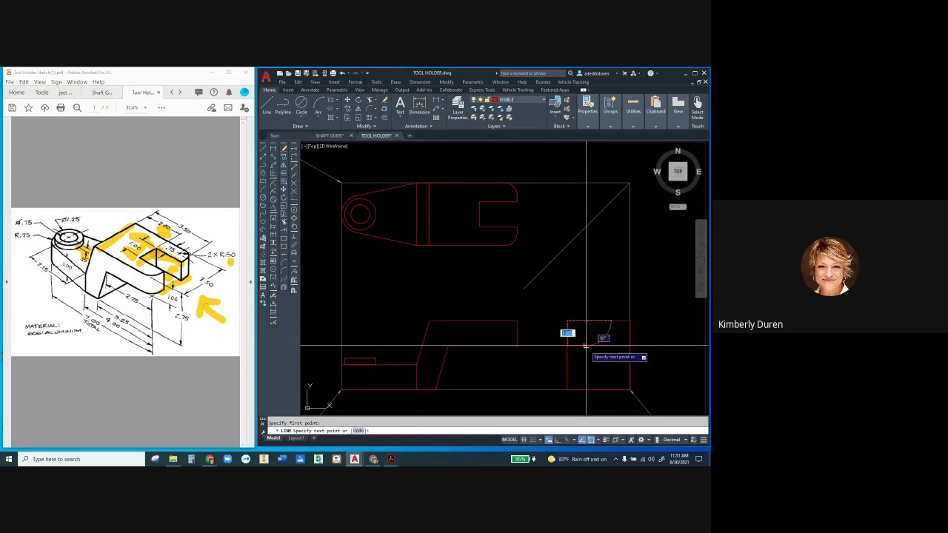
{"action": "left_click", "coordinate": [585, 345]}
{"action": "key", "text": "Return"}
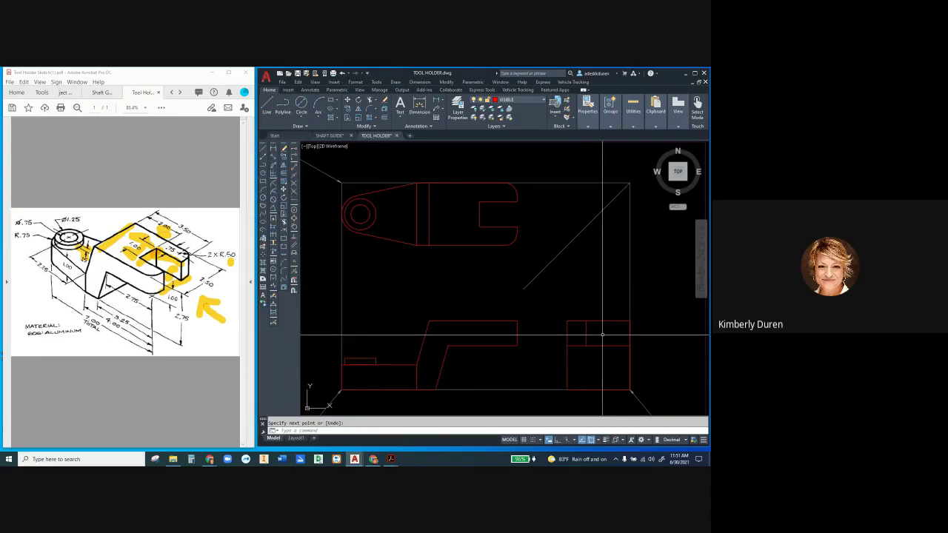
Offset the short vertical slot line 1.000 unit to the right.
{"action": "type", "text": "o"}
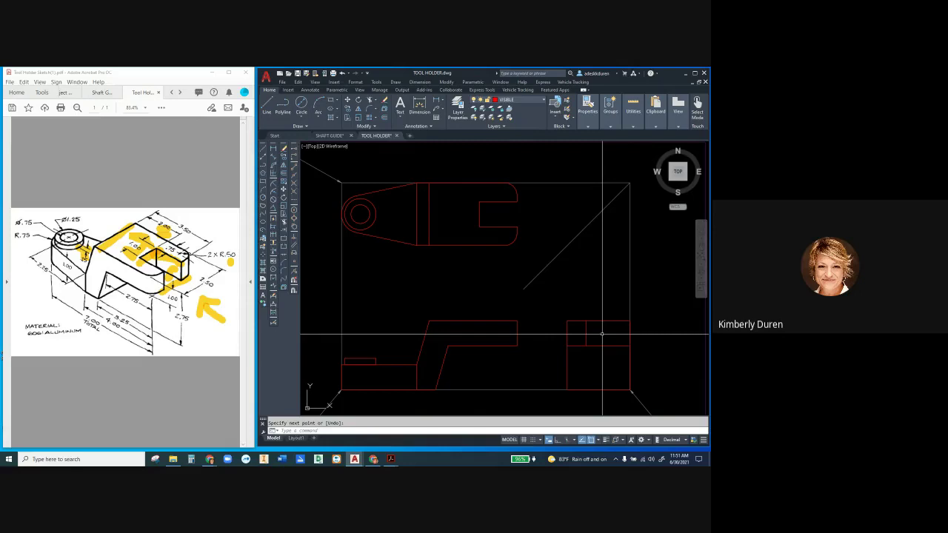
{"action": "key", "text": "Return"}
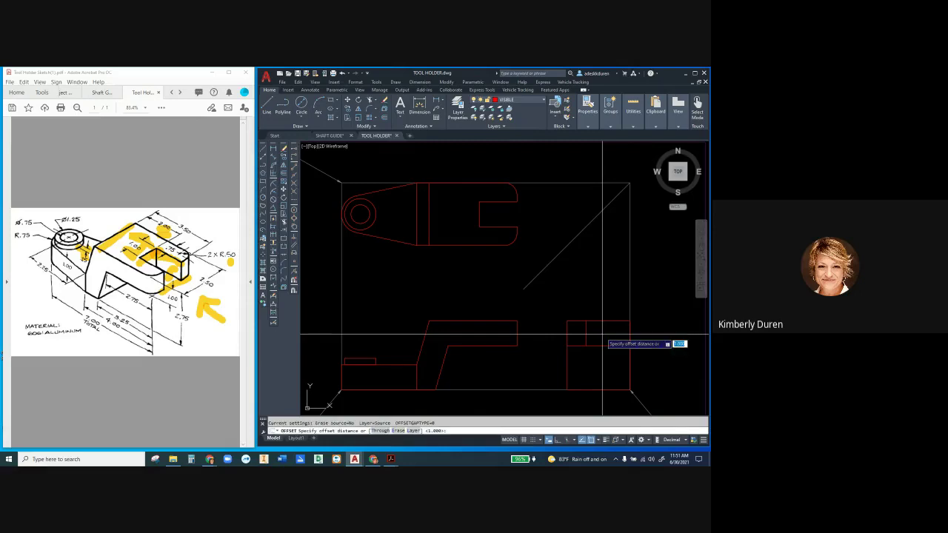
{"action": "key", "text": "Return"}
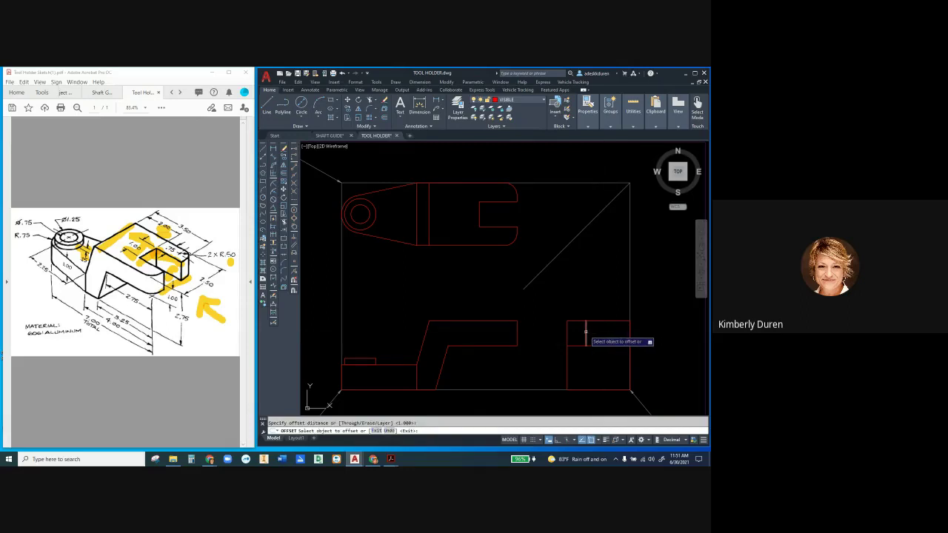
{"action": "left_click", "coordinate": [585, 331]}
{"action": "left_click", "coordinate": [601, 332]}
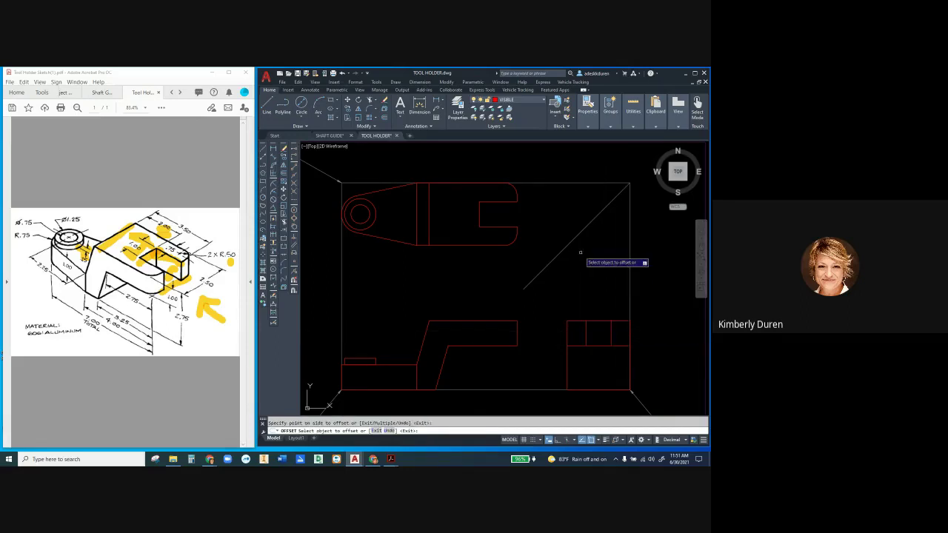
{"action": "key", "text": "Escape"}
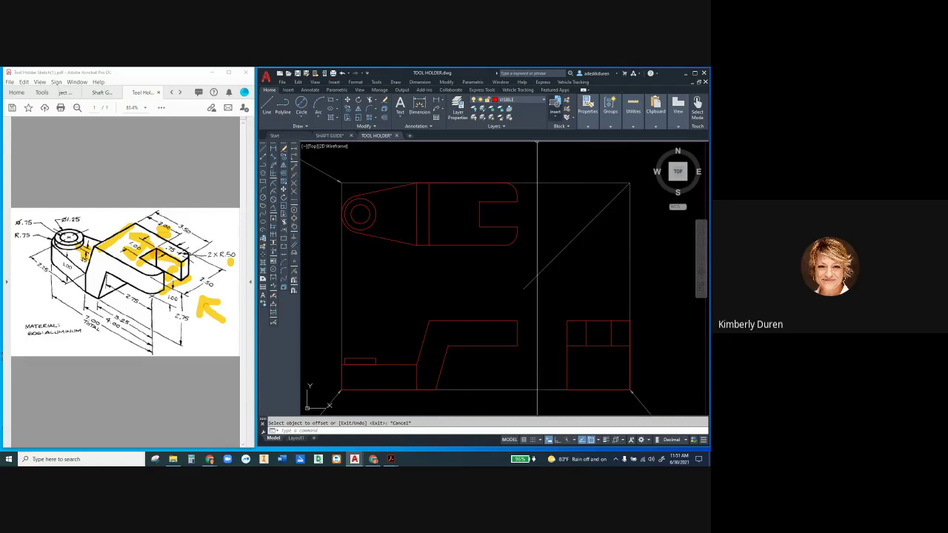
Make HIDDEN the current layer and draw a vertical hidden line at the front-view counterbore.
{"action": "left_click", "coordinate": [511, 99]}
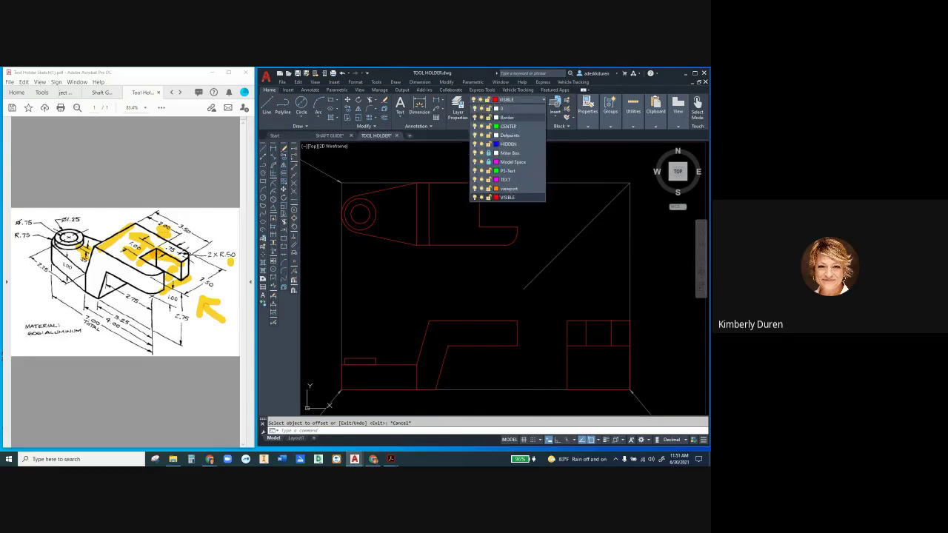
{"action": "left_click", "coordinate": [503, 148]}
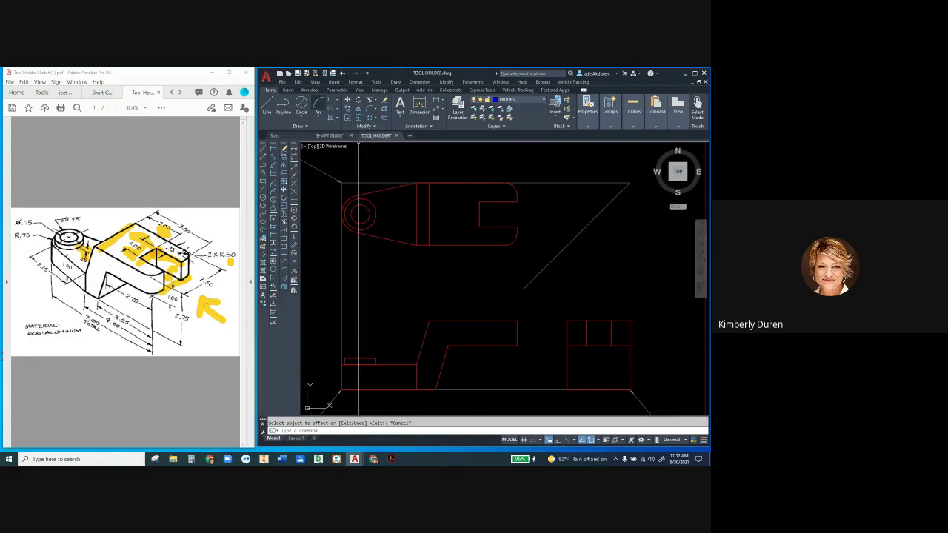
{"action": "left_click", "coordinate": [267, 106]}
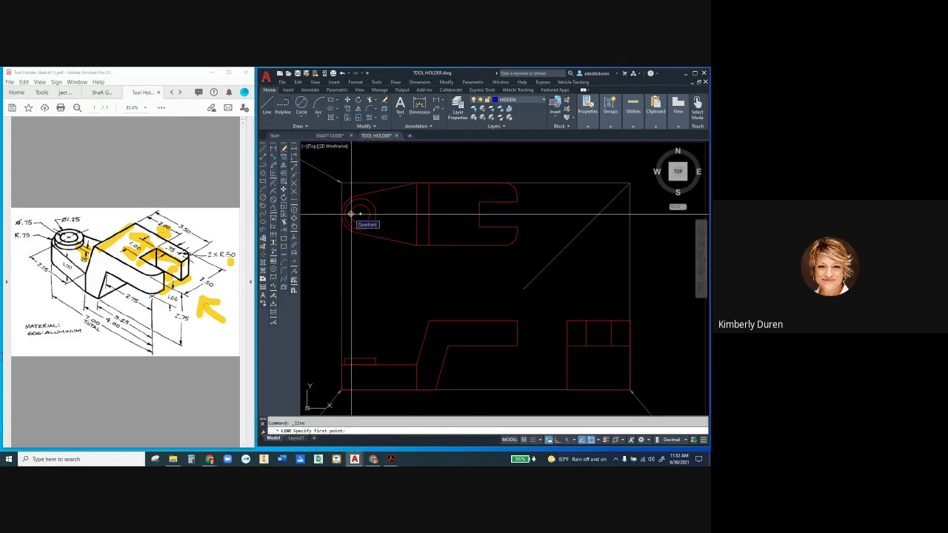
{"action": "left_click", "coordinate": [351, 360]}
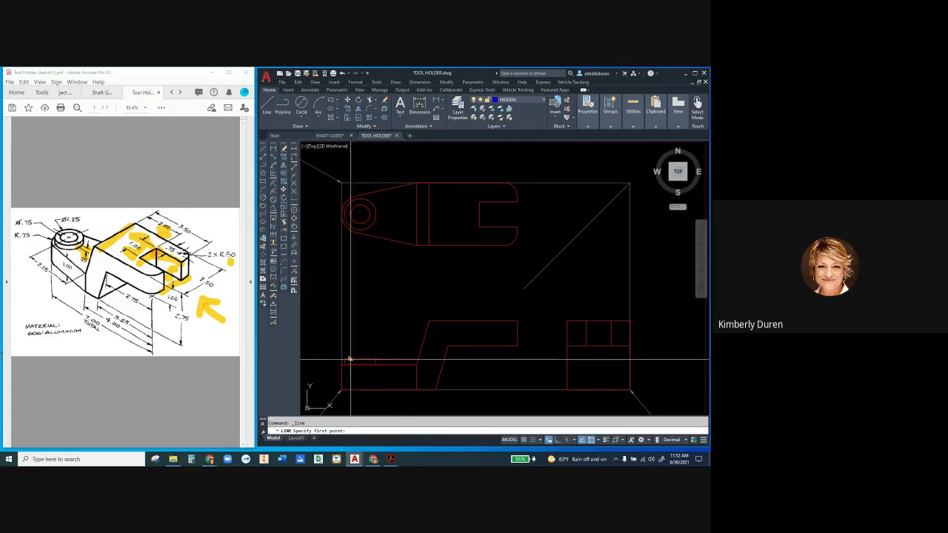
{"action": "left_click", "coordinate": [351, 385]}
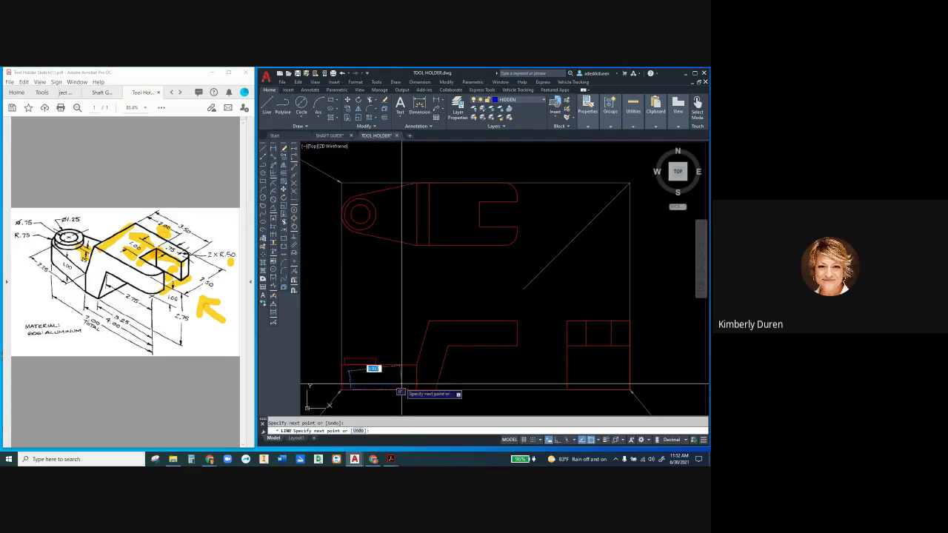
{"action": "key", "text": "Escape"}
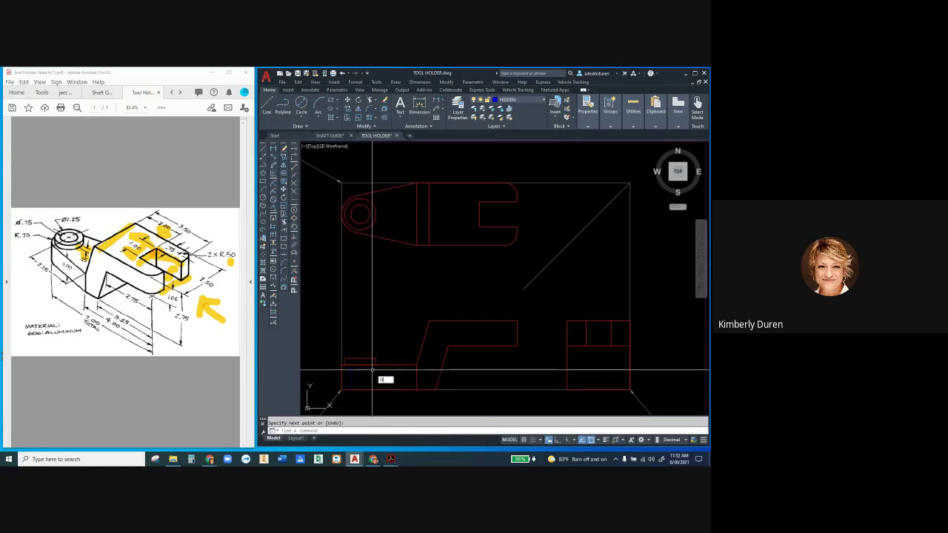
Offset that vertical hidden edge by 0.75 inside the front-view block.
{"action": "type", "text": "o"}
{"action": "key", "text": "Return"}
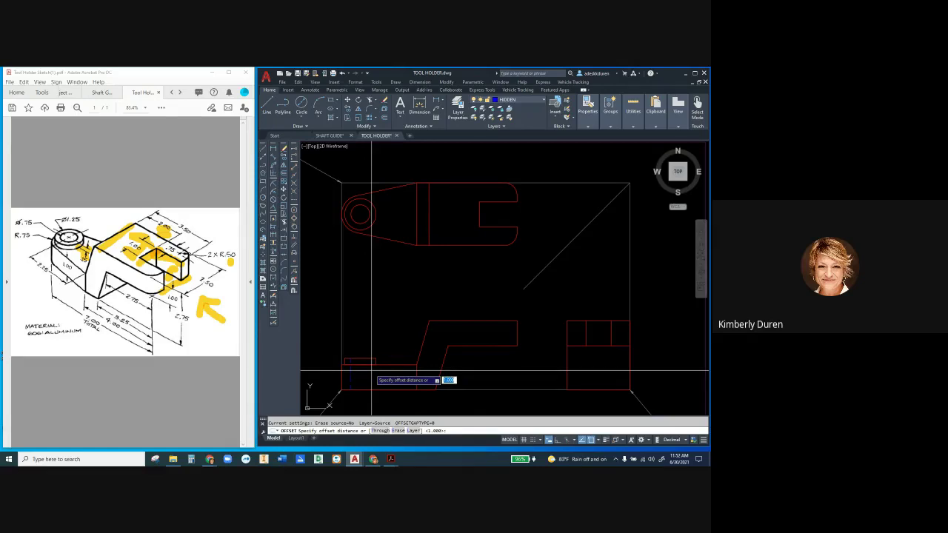
{"action": "type", "text": ".75"}
{"action": "key", "text": "Return"}
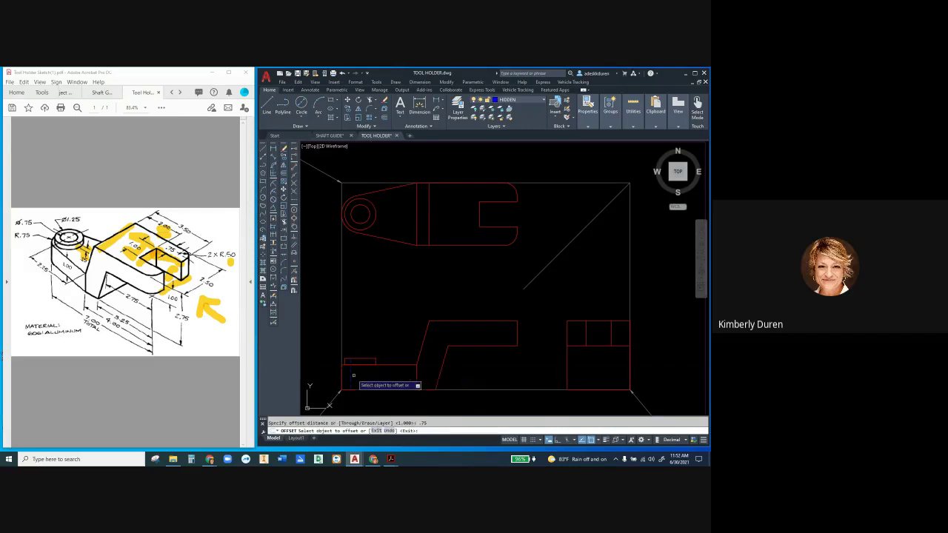
{"action": "left_click", "coordinate": [352, 372]}
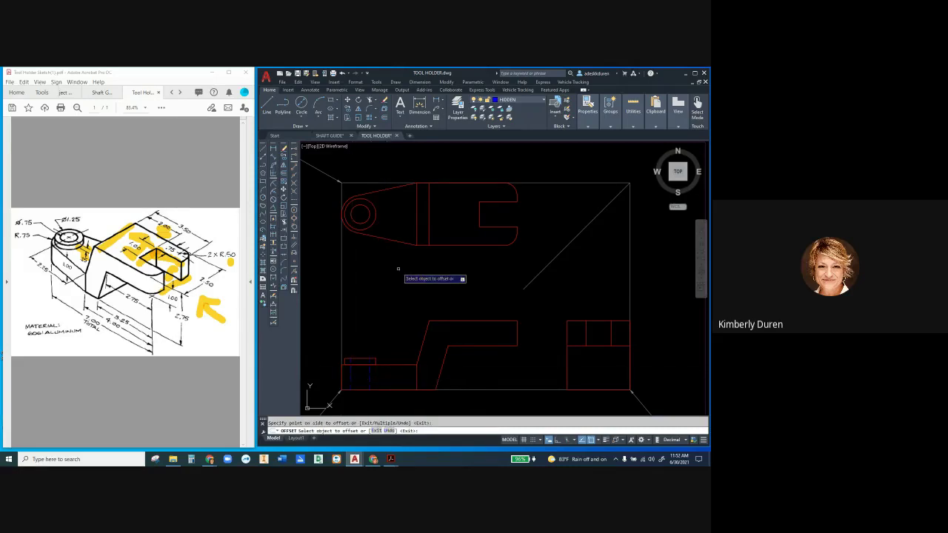
{"action": "key", "text": "Escape"}
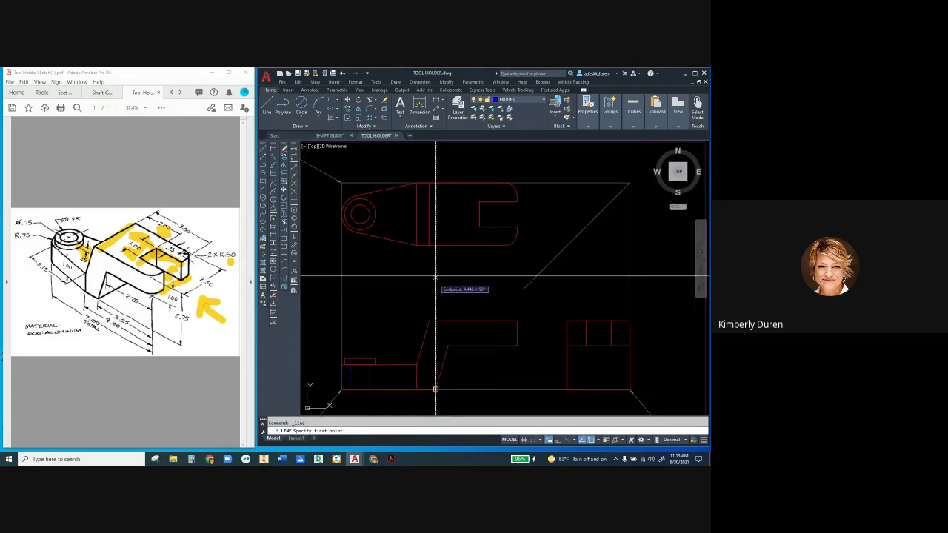
Project two hidden lines from the front-view counterbore edges up into the top view.
{"action": "left_click", "coordinate": [435, 247]}
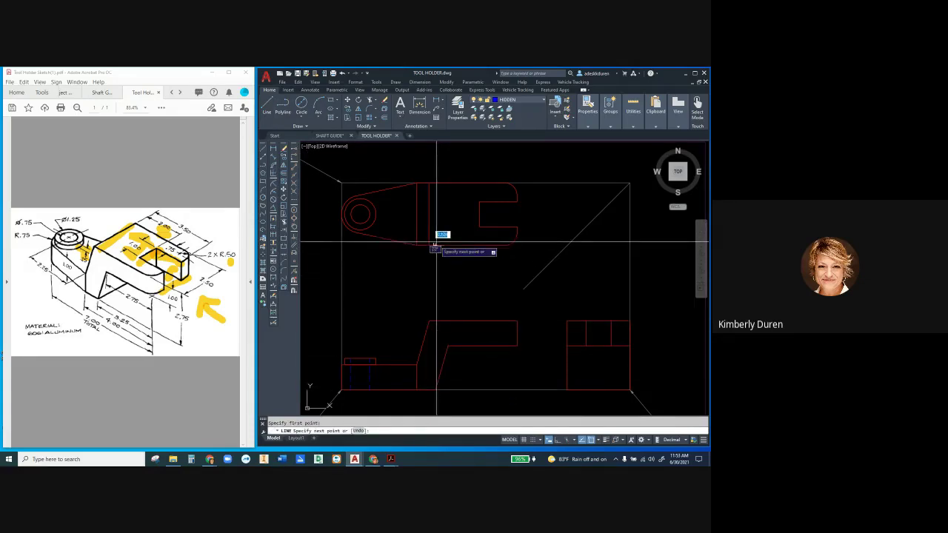
{"action": "left_click", "coordinate": [435, 182]}
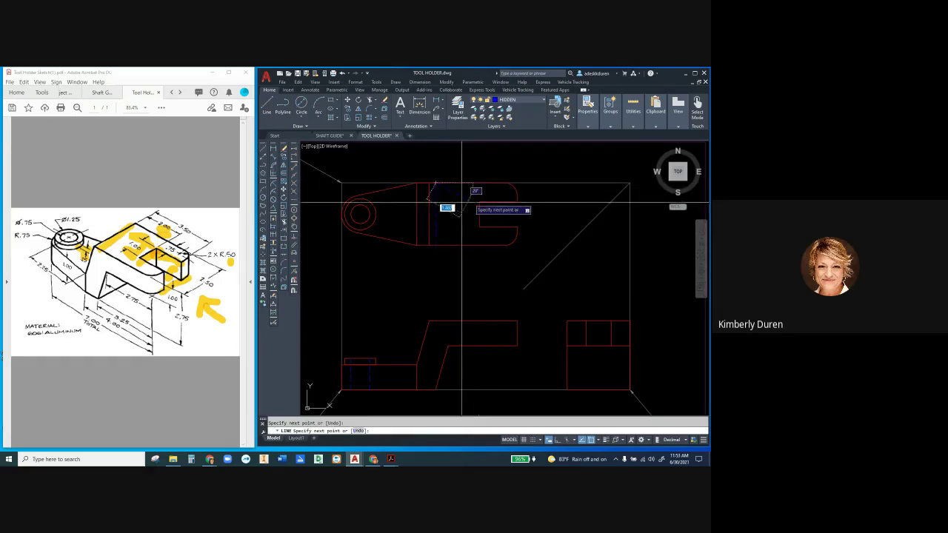
{"action": "key", "text": "Return"}
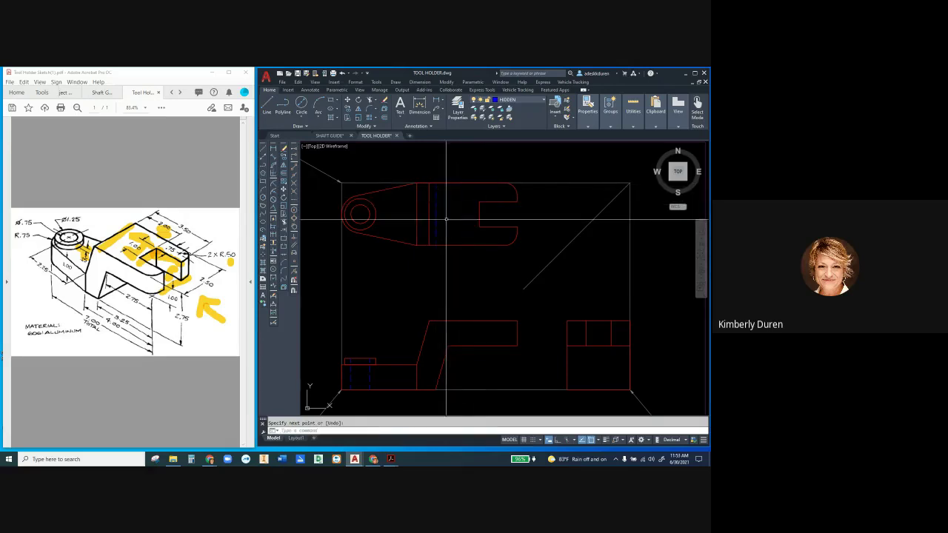
{"action": "key", "text": "Return"}
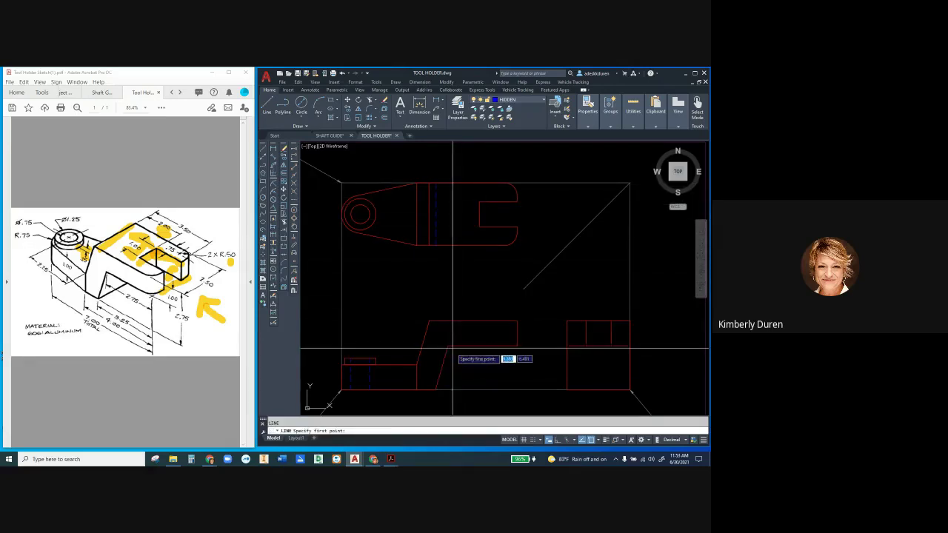
{"action": "left_click", "coordinate": [448, 244]}
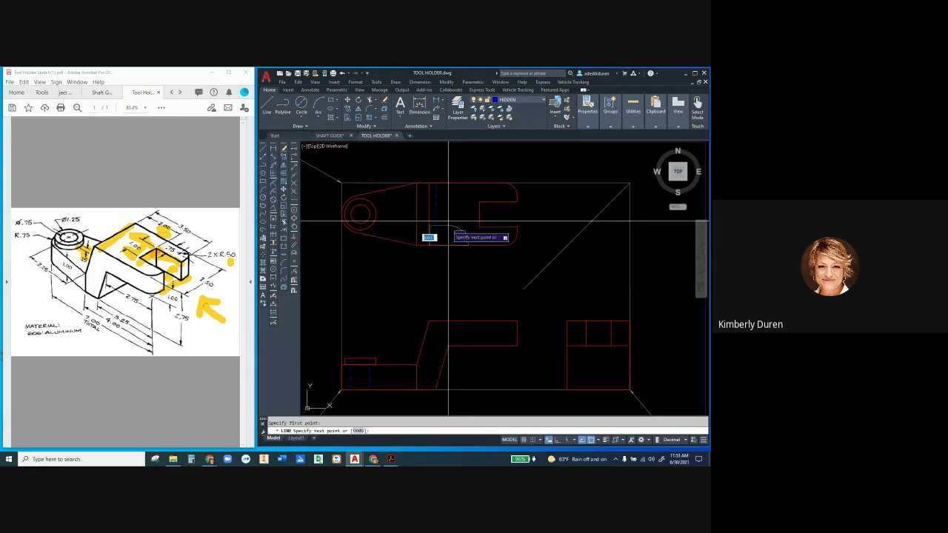
{"action": "left_click", "coordinate": [448, 182]}
{"action": "key", "text": "Return"}
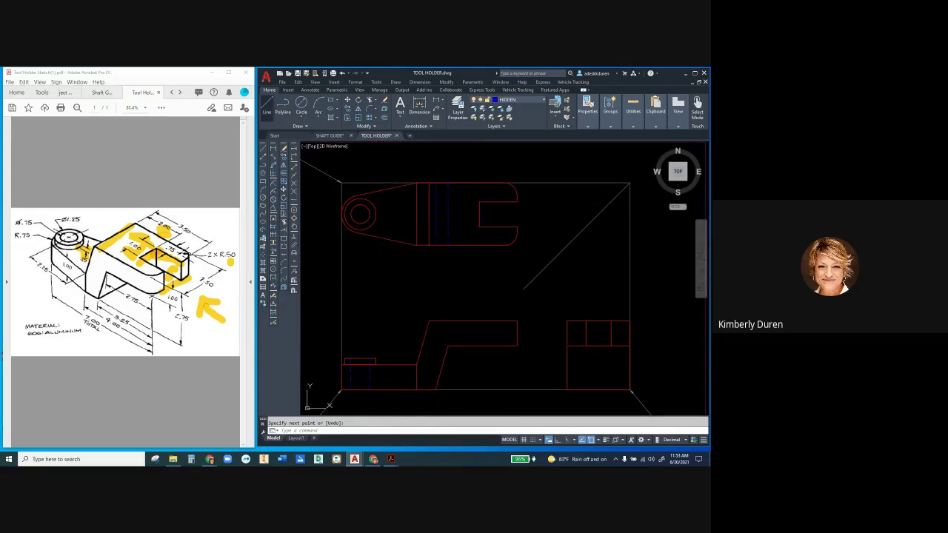
Draw hidden edges in the front view's raised section, plus a short segment to the bottom edge.
{"action": "key", "text": "Return"}
{"action": "key", "text": "Return"}
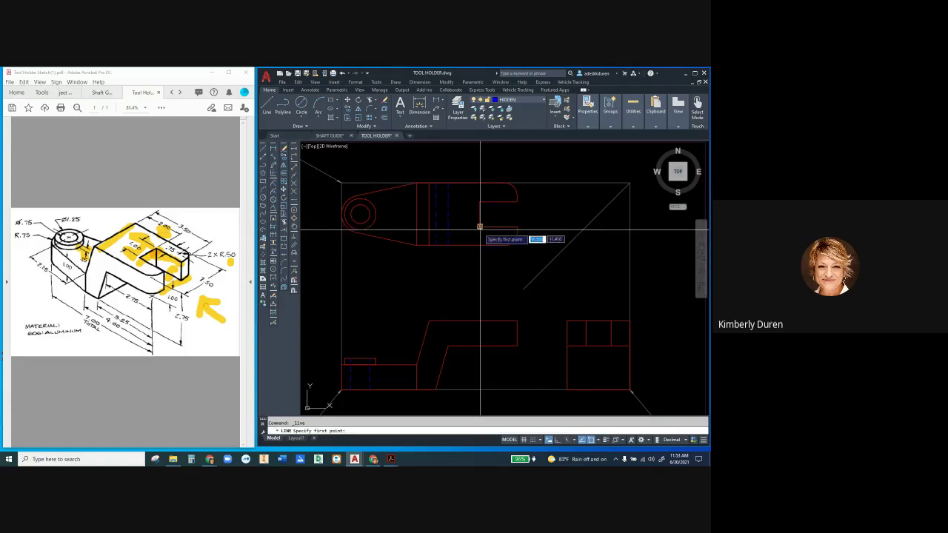
{"action": "left_click", "coordinate": [479, 318]}
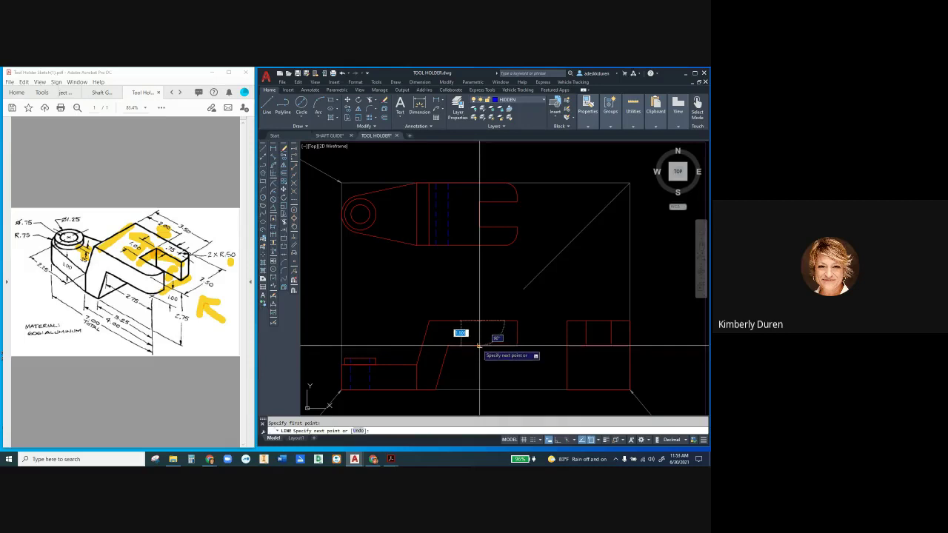
{"action": "left_click", "coordinate": [479, 346]}
{"action": "key", "text": "Return"}
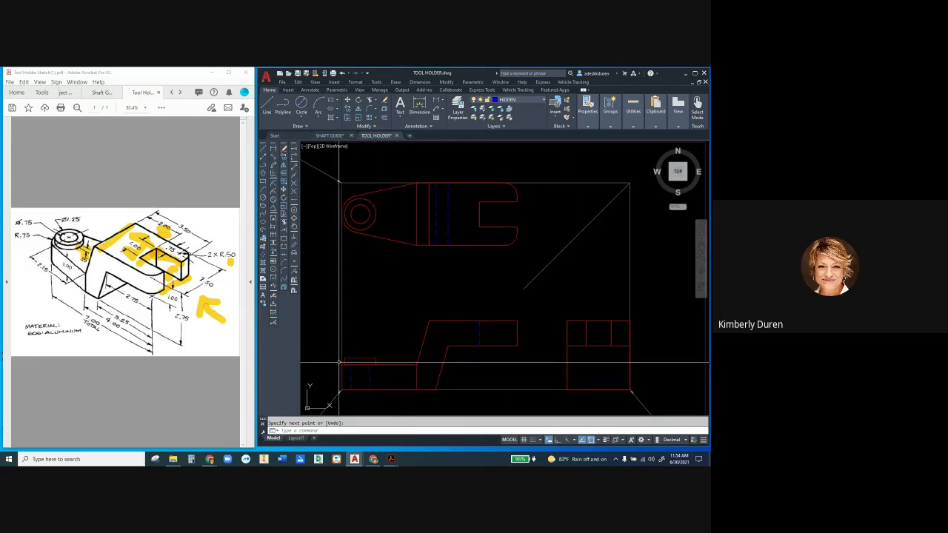
{"action": "left_click", "coordinate": [376, 364]}
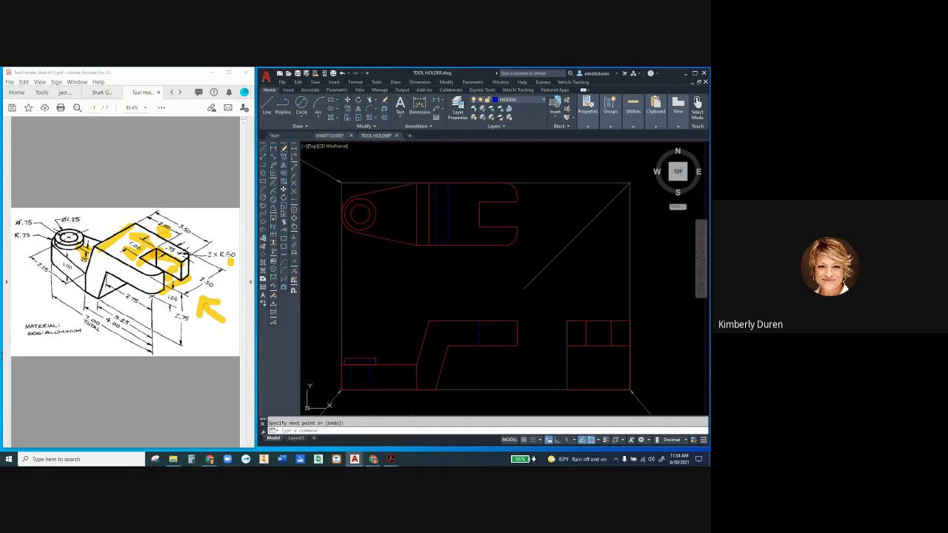
Draw a horizontal hidden line across the right-side view from its left to right edge.
{"action": "key", "text": "Return"}
{"action": "key", "text": "Return"}
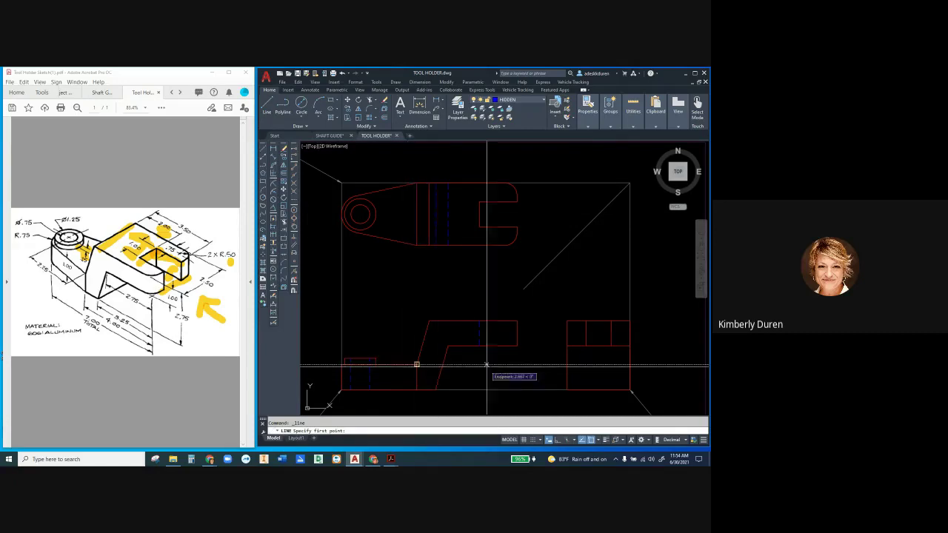
{"action": "left_click", "coordinate": [567, 346]}
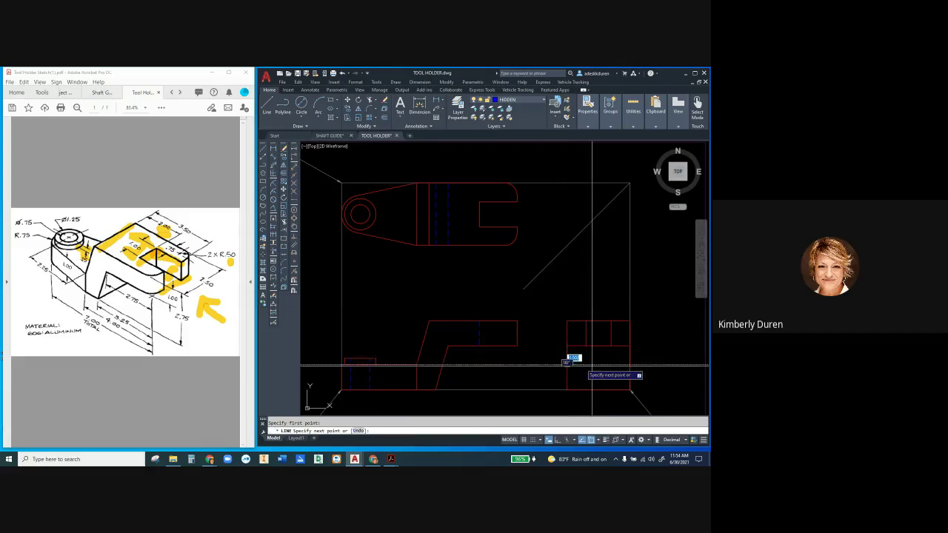
{"action": "left_click", "coordinate": [629, 346]}
{"action": "key", "text": "Escape"}
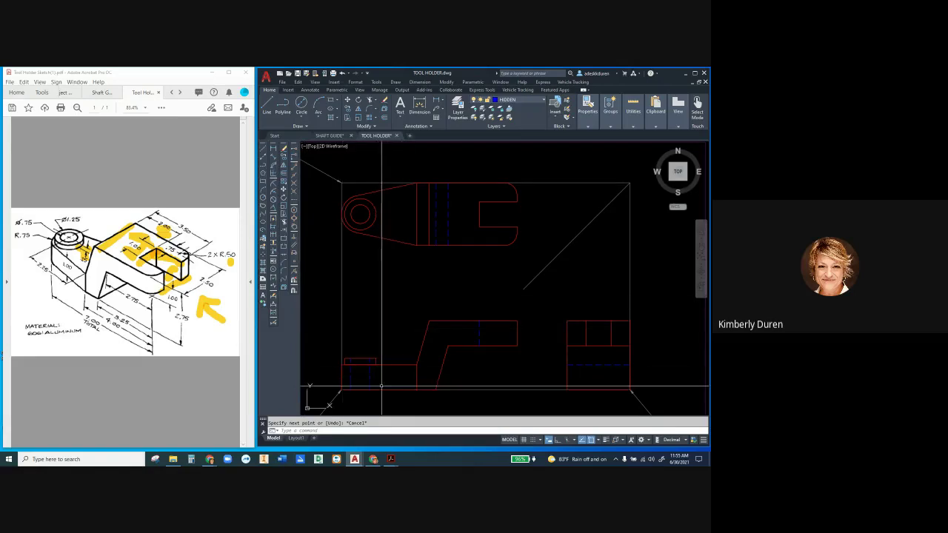
{"action": "scroll", "coordinate": [372, 357], "scroll_direction": "down", "scroll_amount": 2}
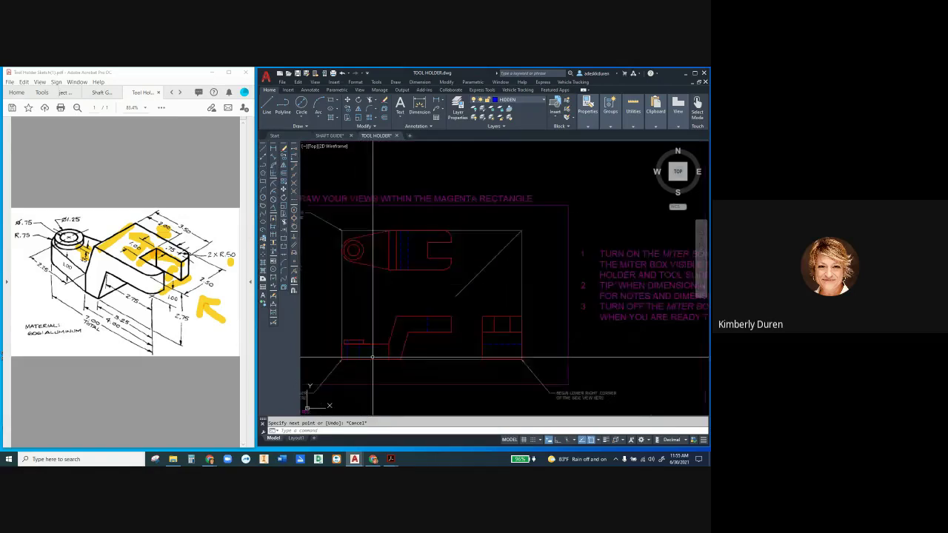
{"action": "scroll", "coordinate": [371, 357], "scroll_direction": "up", "scroll_amount": 2}
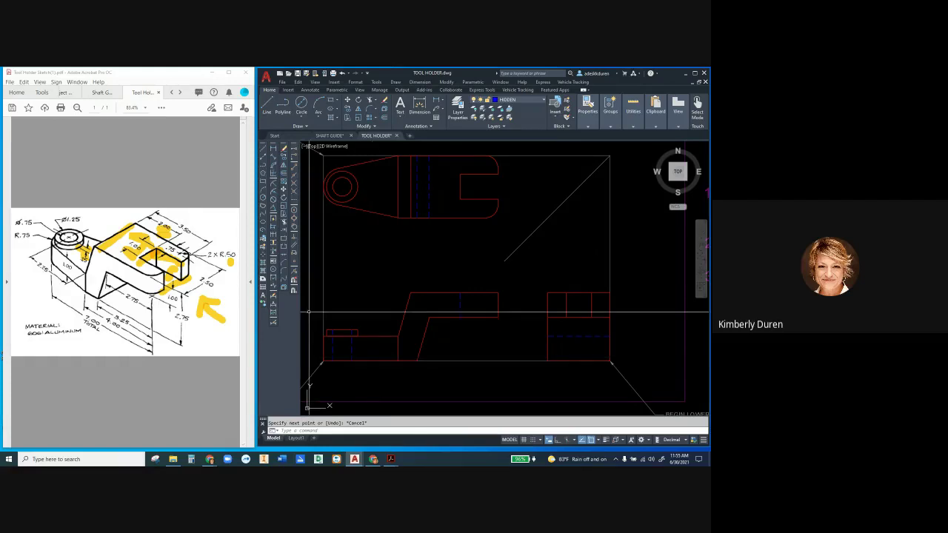
{"action": "scroll", "coordinate": [338, 345], "scroll_direction": "up", "scroll_amount": 2}
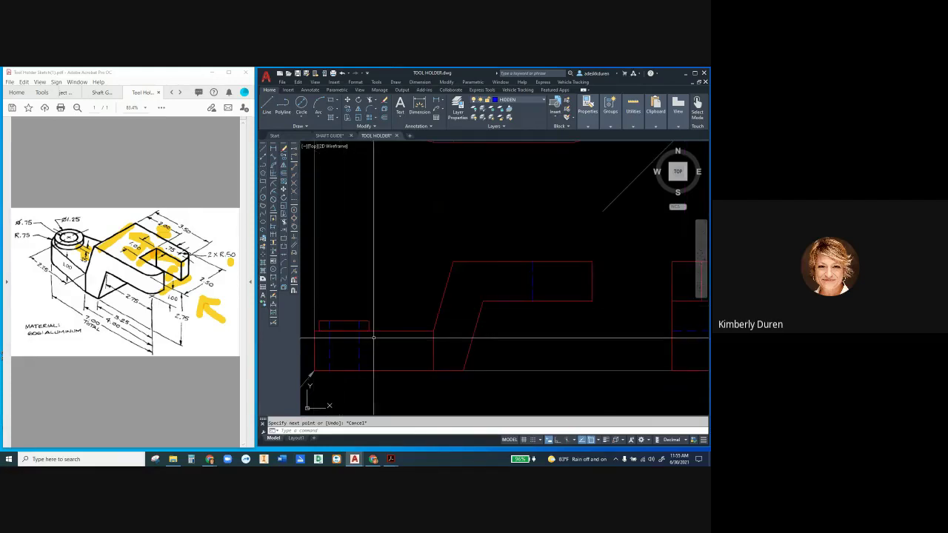
{"action": "scroll", "coordinate": [340, 345], "scroll_direction": "down", "scroll_amount": 2}
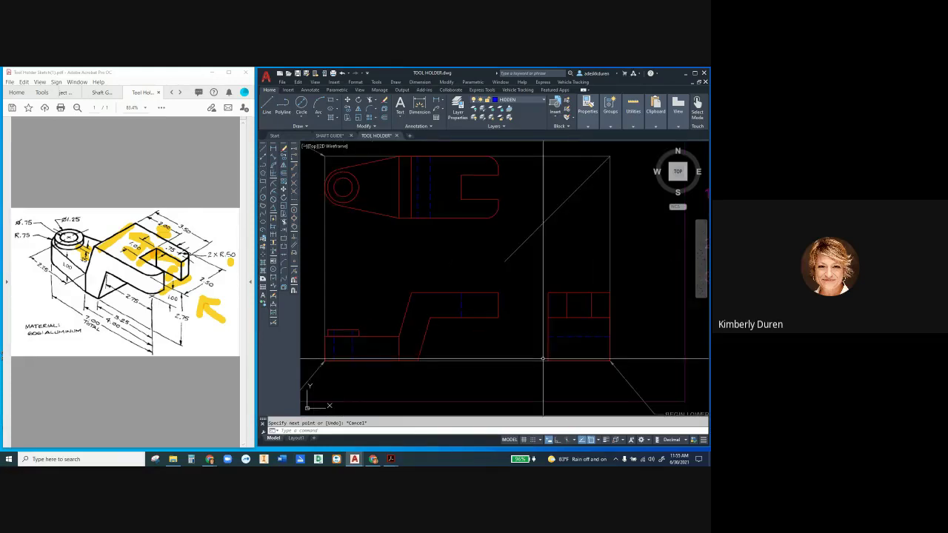
{"action": "mouse_move", "coordinate": [582, 337]}
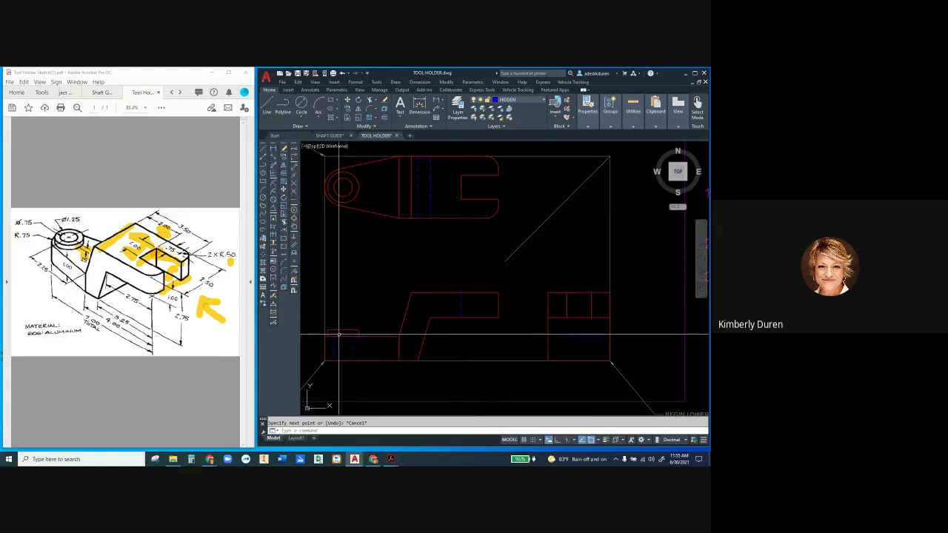
{"action": "mouse_move", "coordinate": [343, 335]}
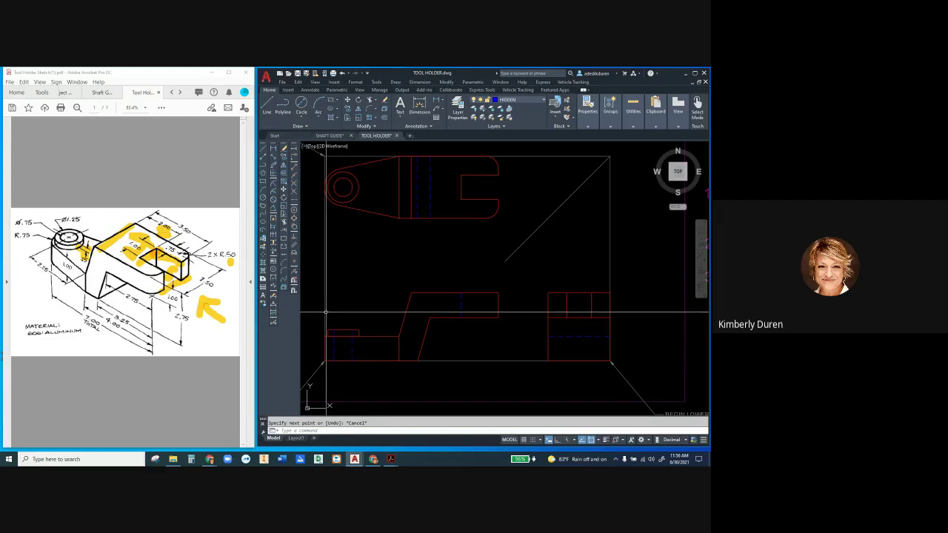
{"action": "left_click", "coordinate": [326, 312]}
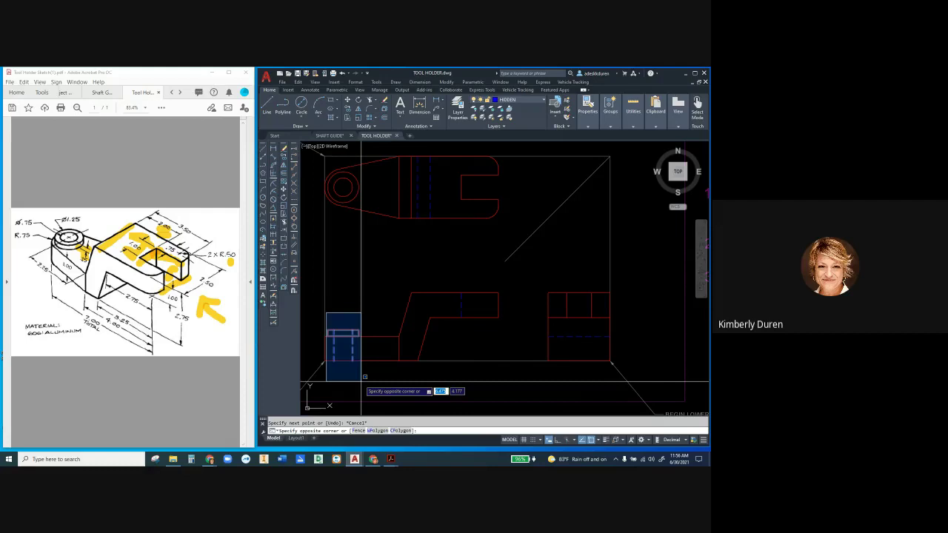
{"action": "left_click", "coordinate": [365, 377]}
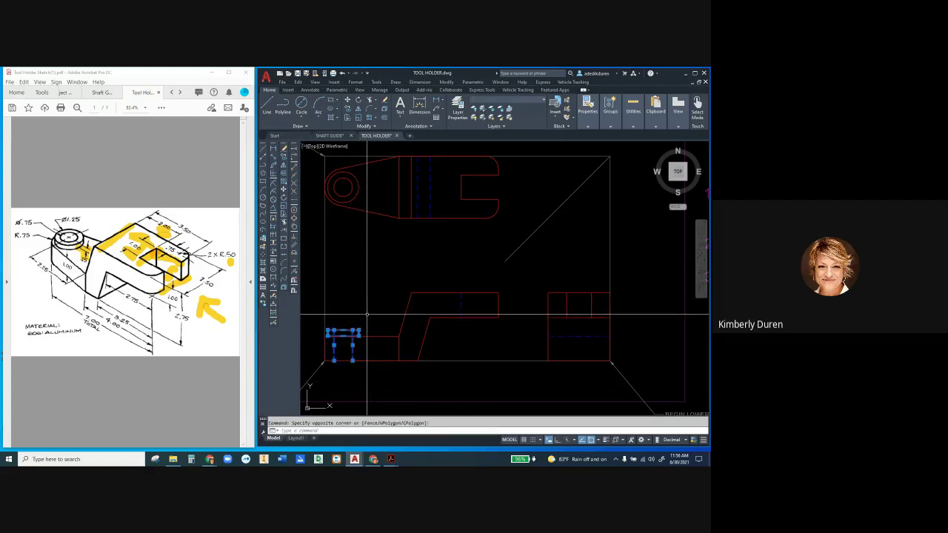
{"action": "type", "text": "co"}
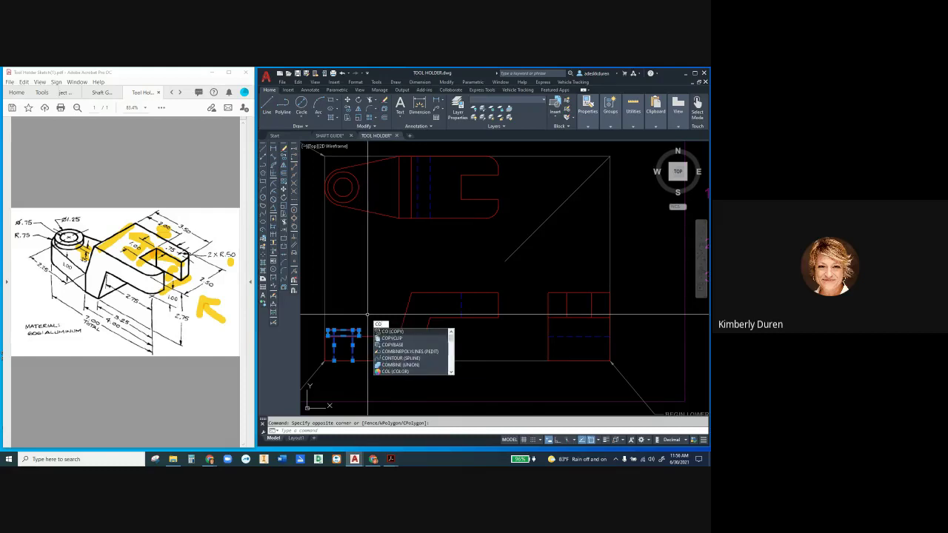
{"action": "key", "text": "Return"}
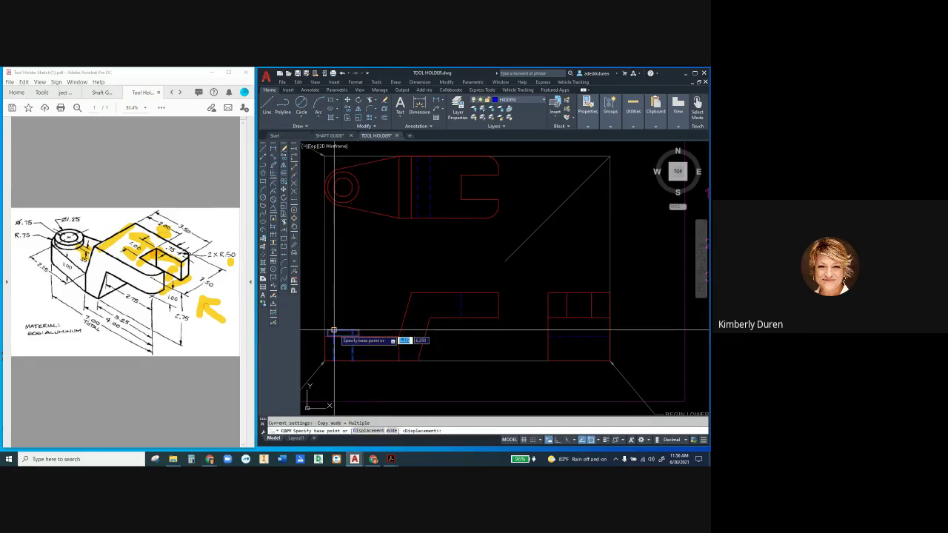
{"action": "scroll", "coordinate": [334, 331], "scroll_direction": "up", "scroll_amount": 2}
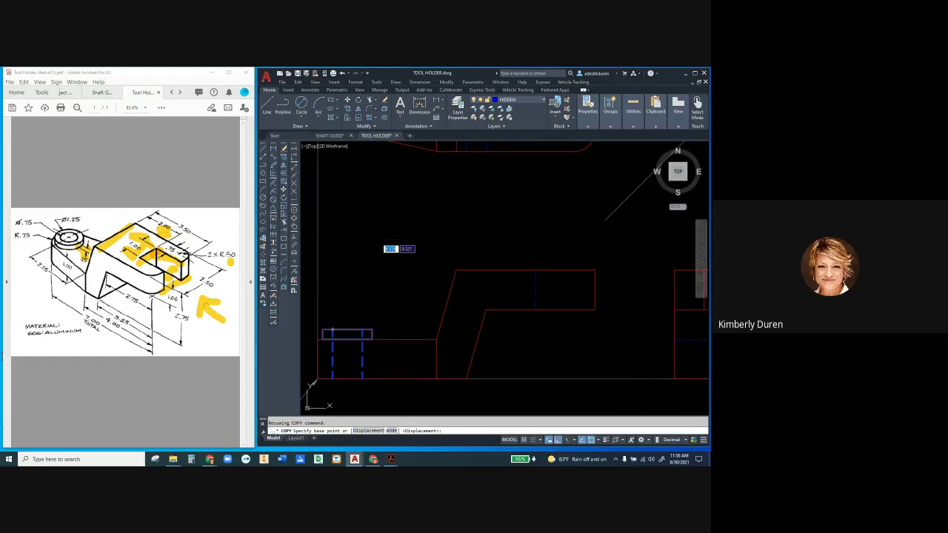
{"action": "right_click", "coordinate": [378, 239], "text": "shift"}
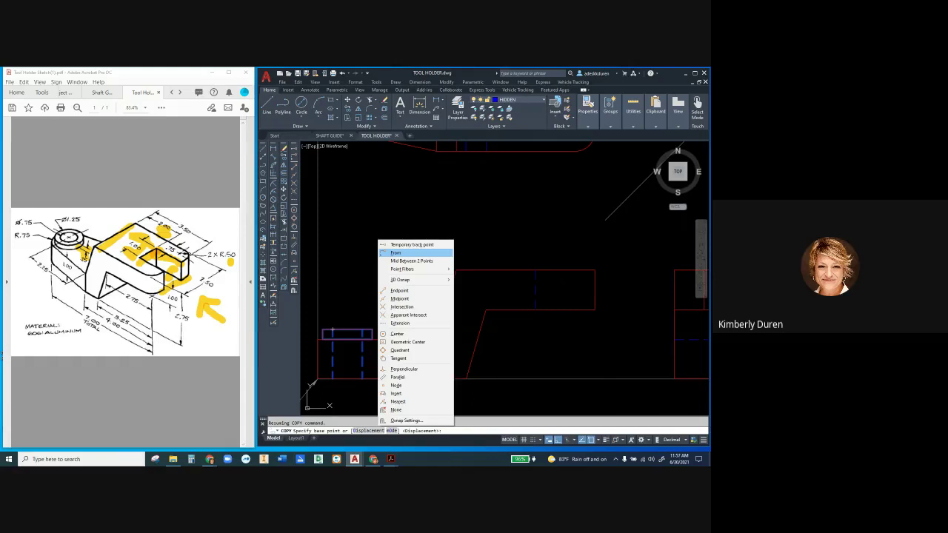
{"action": "left_click", "coordinate": [412, 260]}
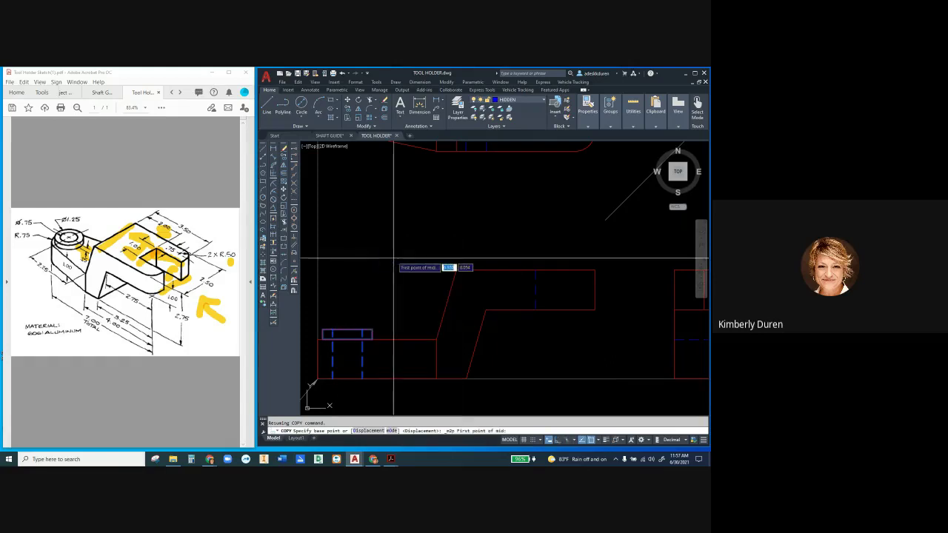
{"action": "left_click", "coordinate": [332, 339]}
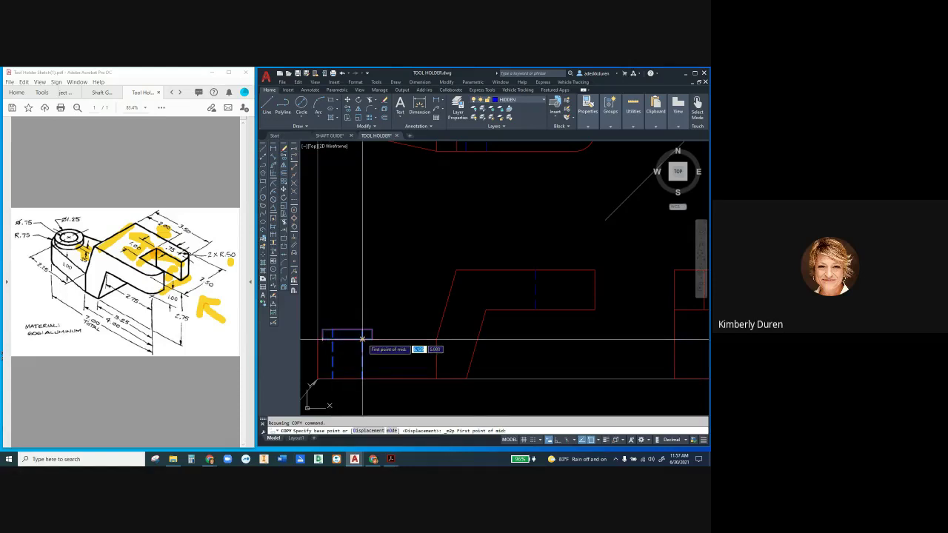
{"action": "scroll", "coordinate": [338, 342], "scroll_direction": "down", "scroll_amount": 2}
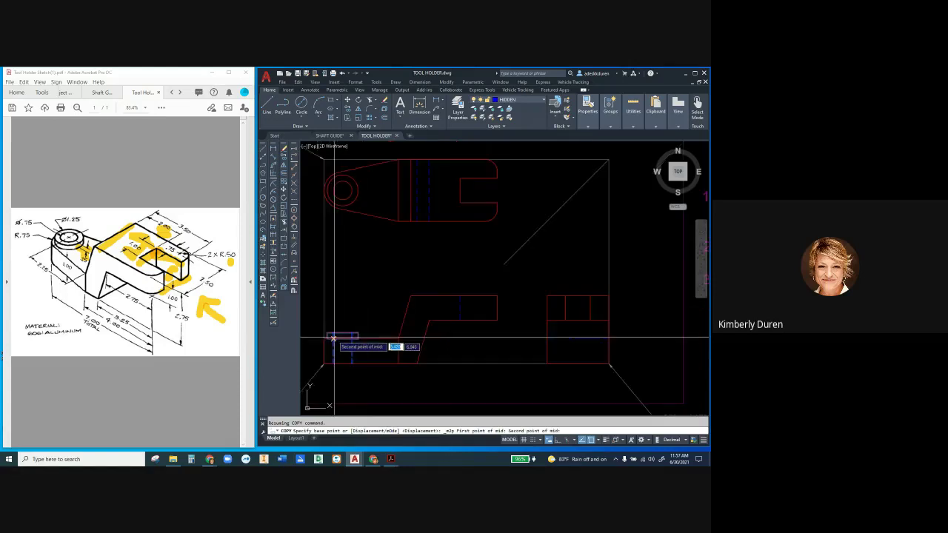
{"action": "scroll", "coordinate": [333, 338], "scroll_direction": "down", "scroll_amount": 2}
{"action": "scroll", "coordinate": [337, 334], "scroll_direction": "up", "scroll_amount": 4}
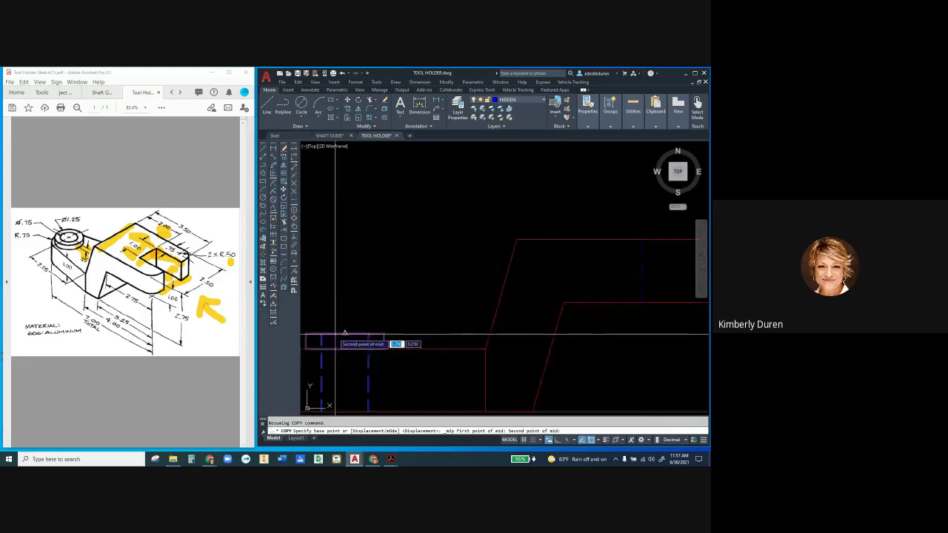
{"action": "scroll", "coordinate": [408, 282], "scroll_direction": "up", "scroll_amount": 3}
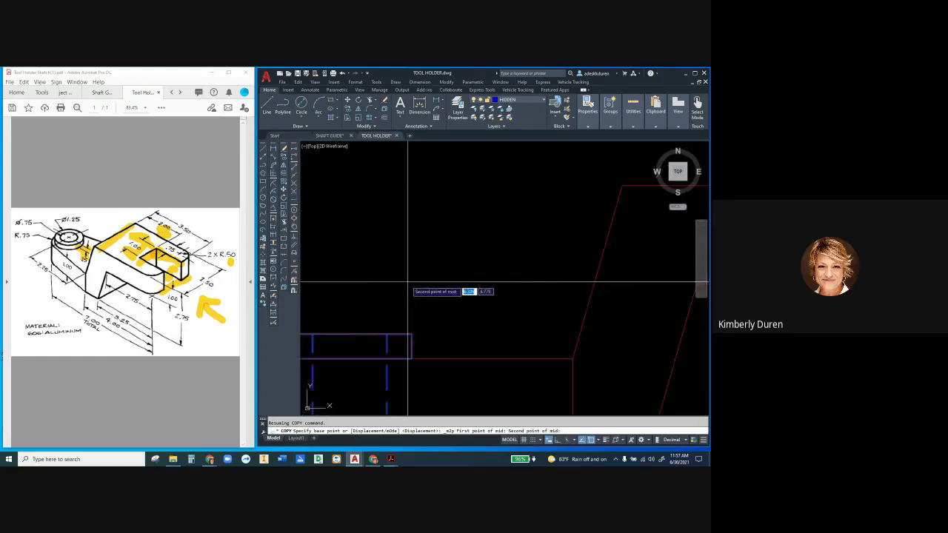
{"action": "left_click", "coordinate": [386, 359]}
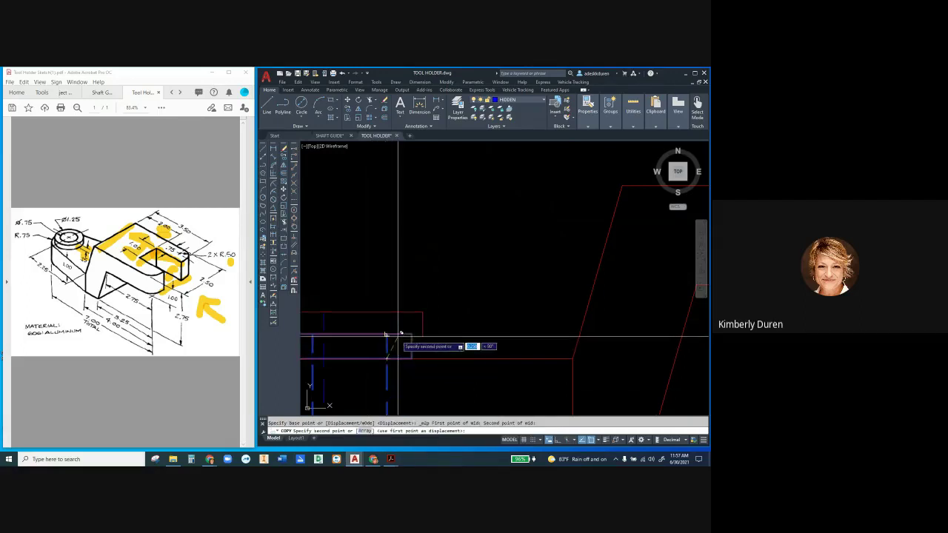
{"action": "key", "text": "Escape"}
{"action": "scroll", "coordinate": [403, 341], "scroll_direction": "down", "scroll_amount": 3}
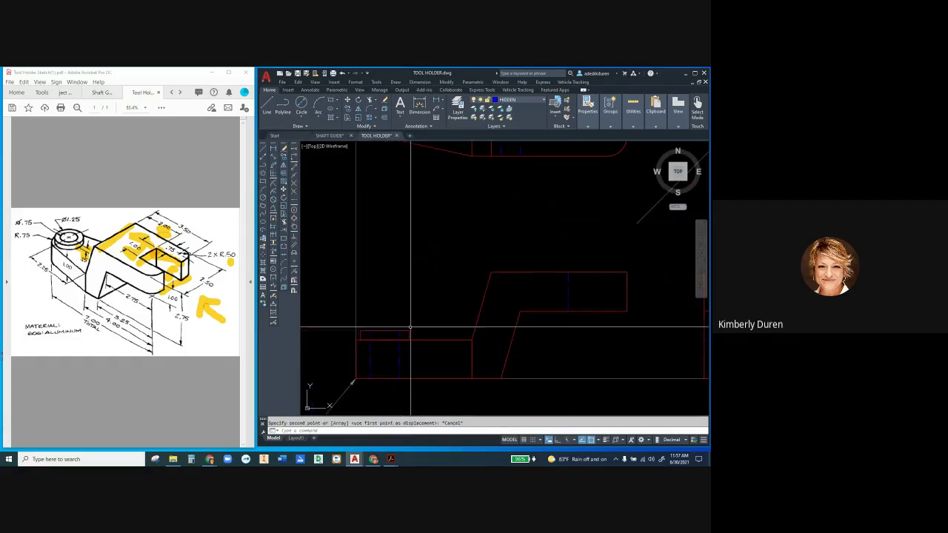
{"action": "mouse_move", "coordinate": [359, 319]}
{"action": "left_mouse_down"}
{"action": "mouse_move", "coordinate": [400, 374]}
{"action": "mouse_move", "coordinate": [401, 289]}
{"action": "left_mouse_up"}
{"action": "type", "text": "co"}
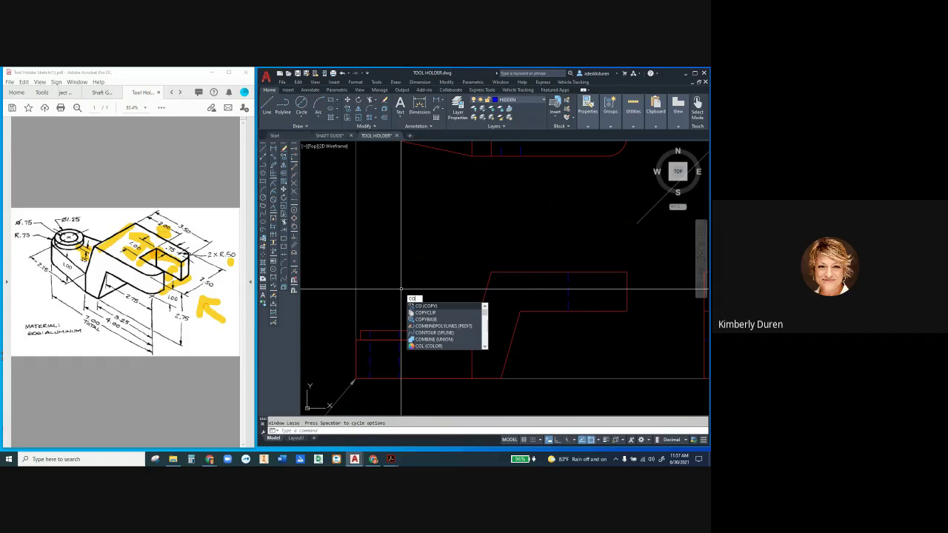
Copy the previously selected counterbore lines into the side view, based midway between two corners.
{"action": "key", "text": "Return"}
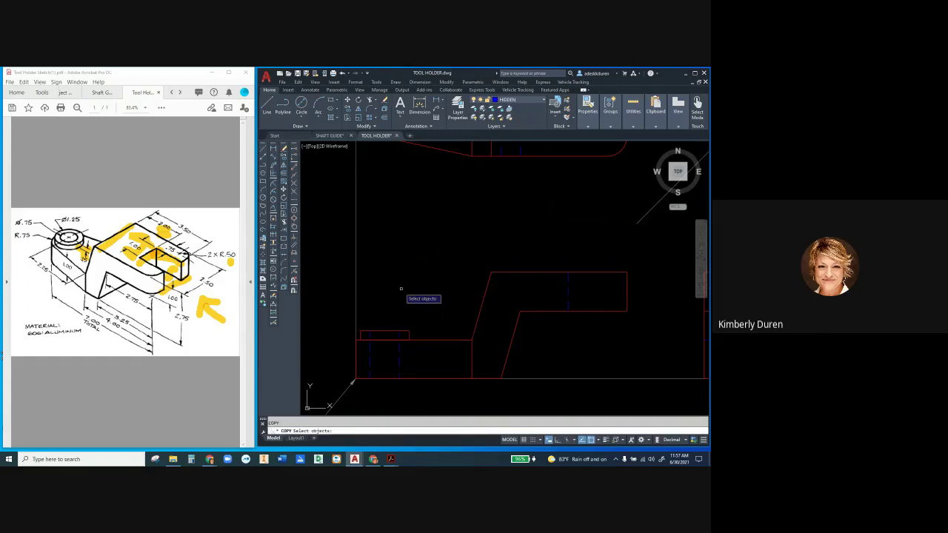
{"action": "type", "text": "P"}
{"action": "key", "text": "Return"}
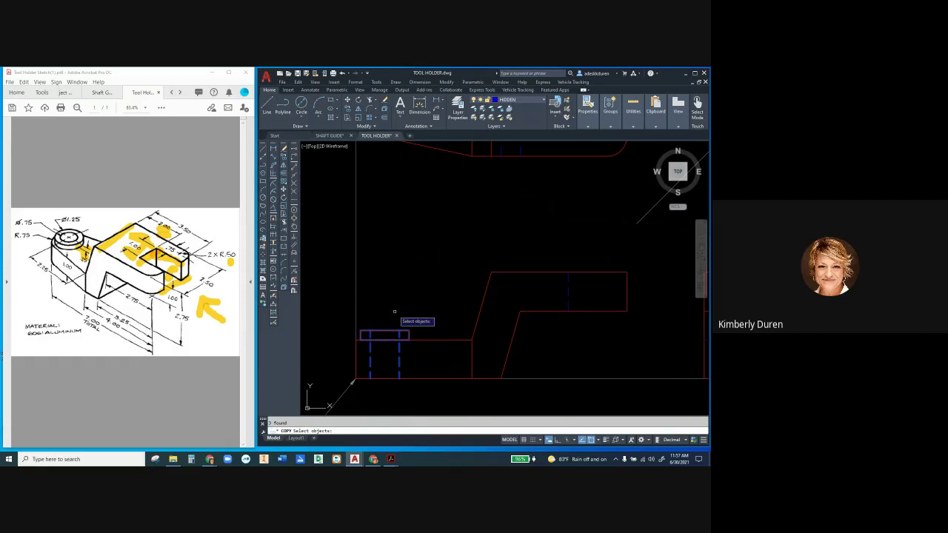
{"action": "key", "text": "Return"}
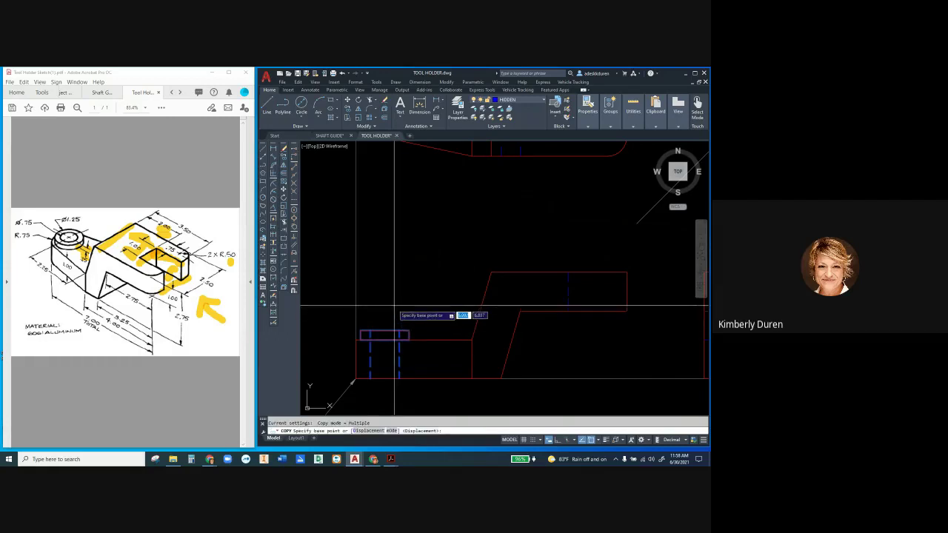
{"action": "right_click", "coordinate": [392, 297], "text": "shift"}
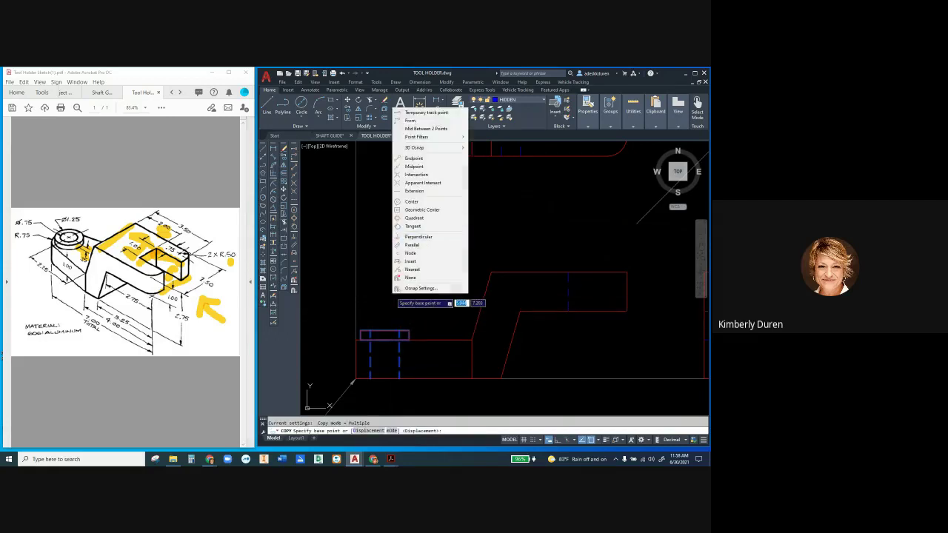
{"action": "left_click", "coordinate": [426, 128]}
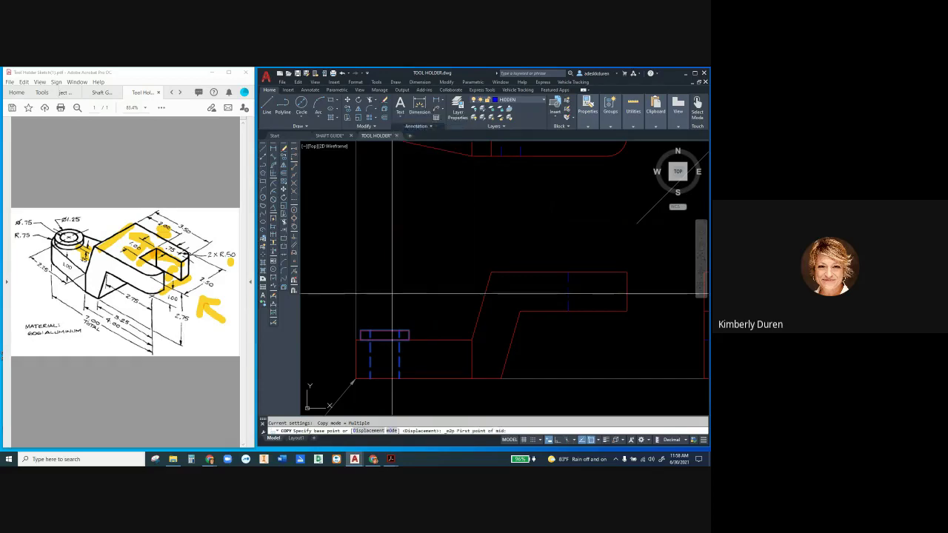
{"action": "left_click", "coordinate": [360, 339]}
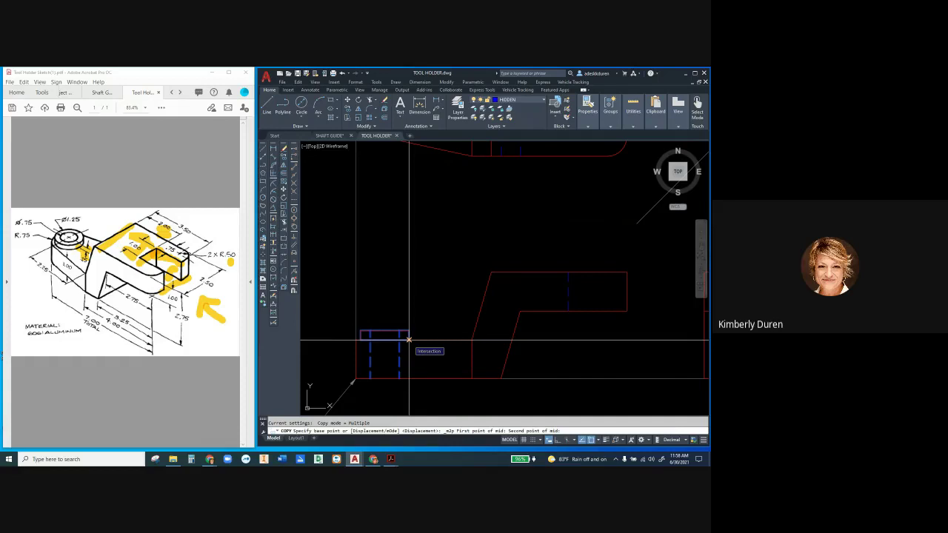
{"action": "left_click", "coordinate": [409, 340]}
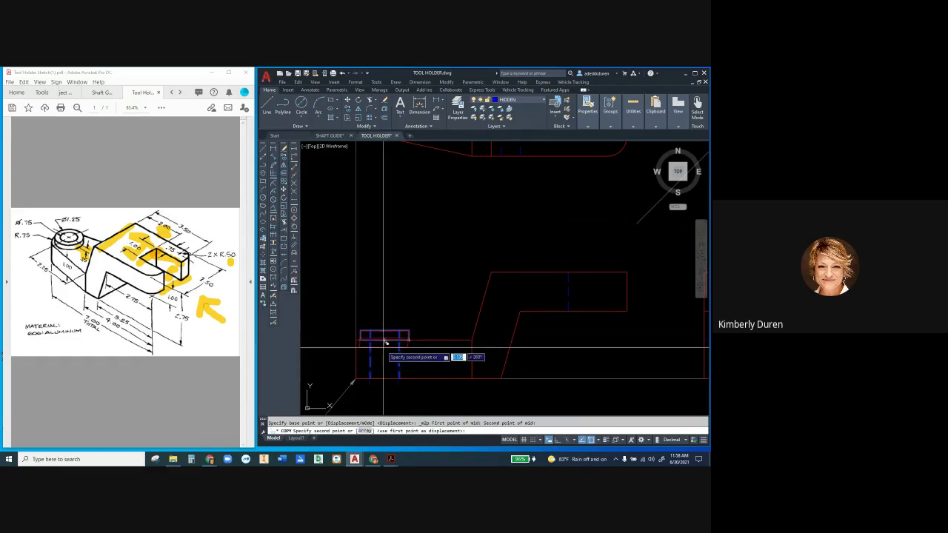
{"action": "scroll", "coordinate": [385, 336], "scroll_direction": "down", "scroll_amount": 3}
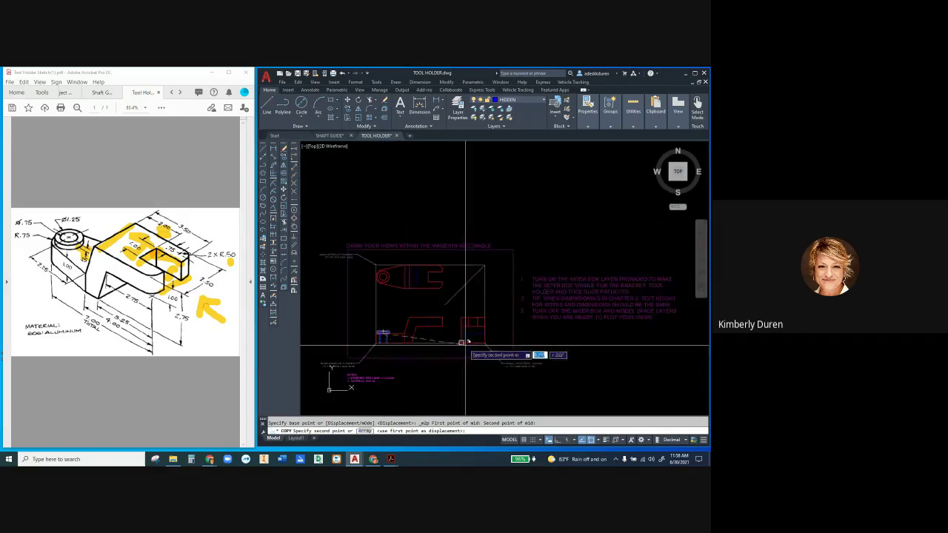
{"action": "scroll", "coordinate": [482, 326], "scroll_direction": "up", "scroll_amount": 4}
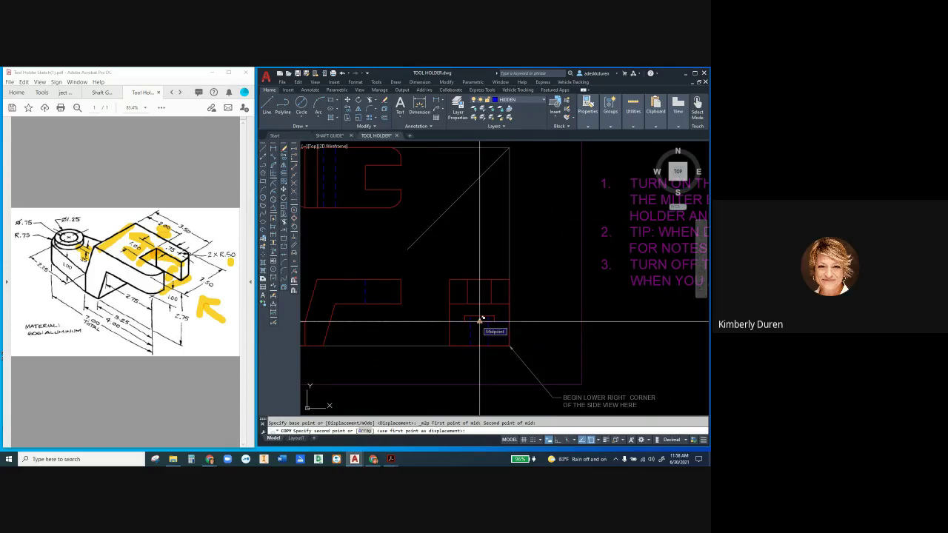
{"action": "left_click", "coordinate": [481, 320]}
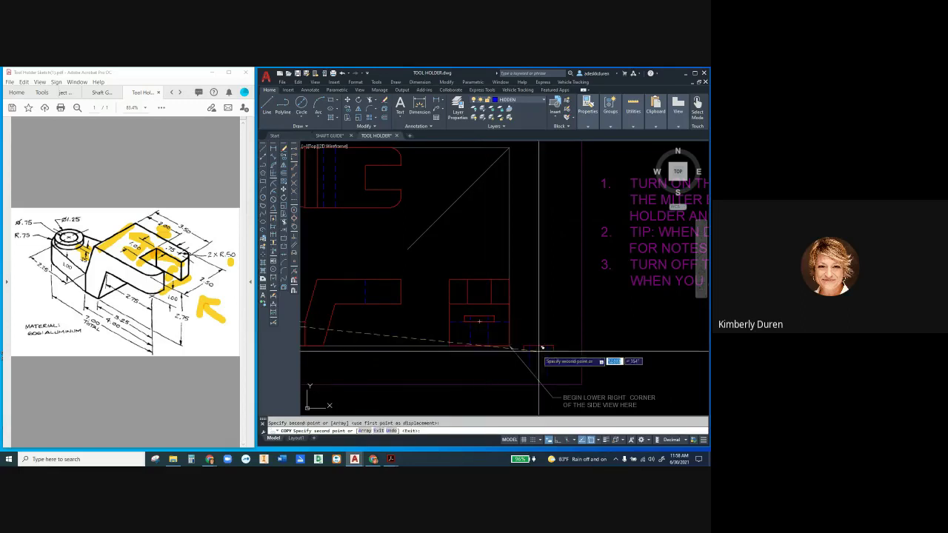
{"action": "key", "text": "Escape"}
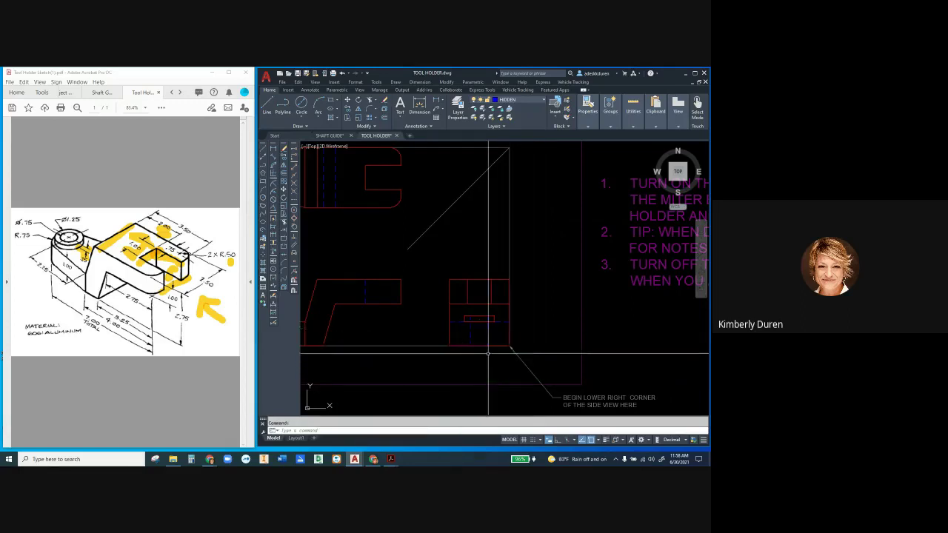
Move the copied side-view rectangle onto the HIDDEN layer and zoom out to see all views.
{"action": "left_click", "coordinate": [466, 318]}
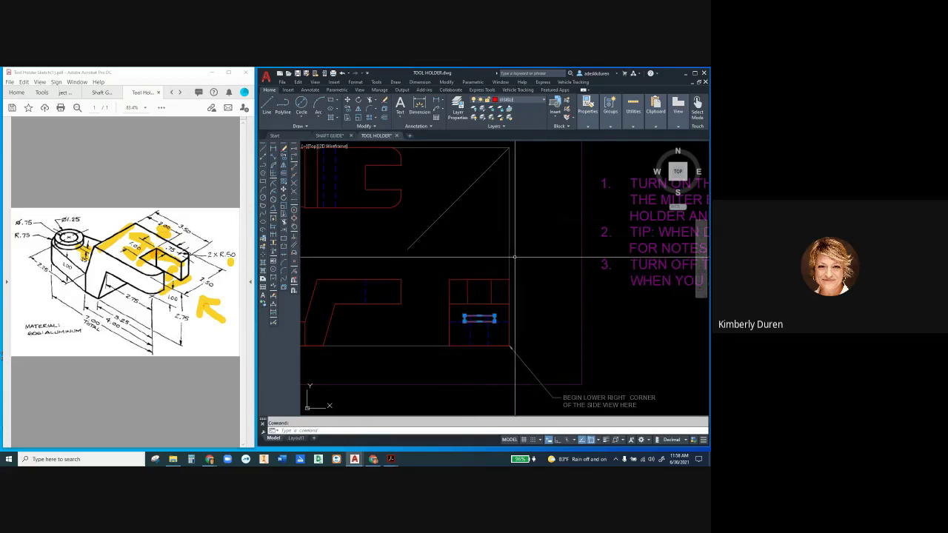
{"action": "scroll", "coordinate": [514, 249], "scroll_direction": "up", "scroll_amount": 2}
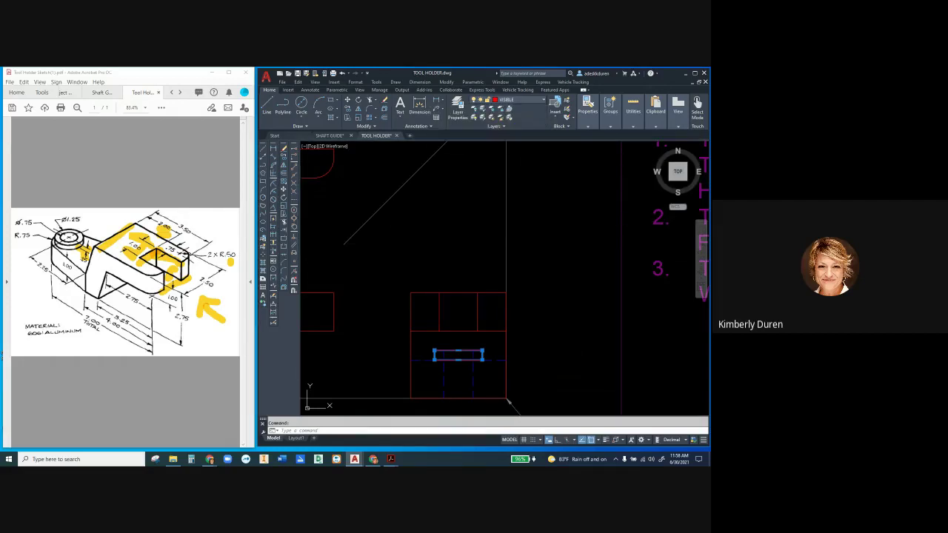
{"action": "left_click", "coordinate": [518, 100]}
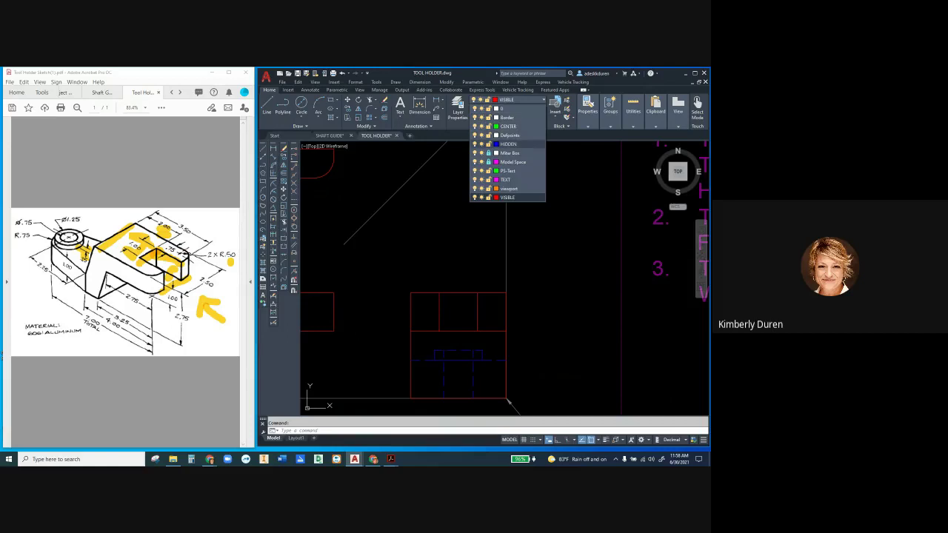
{"action": "left_click", "coordinate": [511, 144]}
{"action": "key", "text": "Escape"}
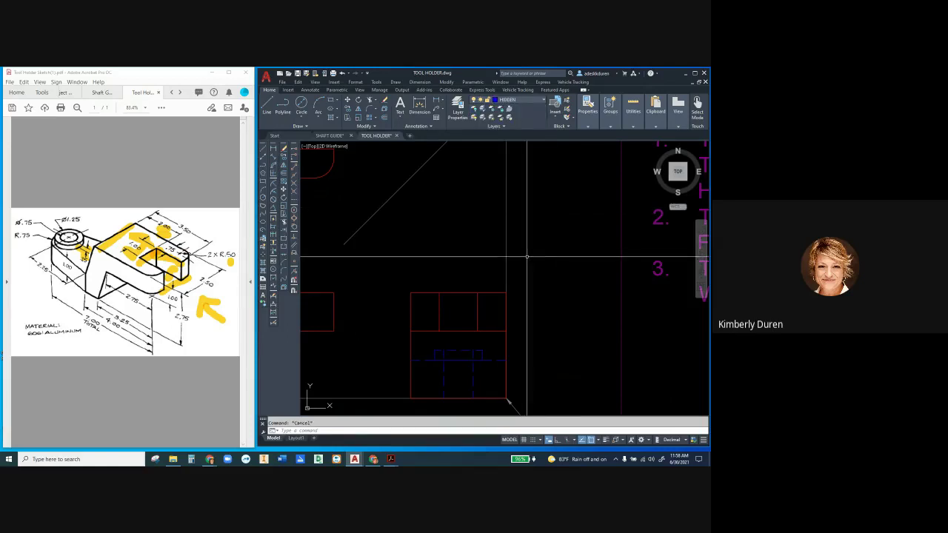
{"action": "scroll", "coordinate": [513, 247], "scroll_direction": "down", "scroll_amount": 2}
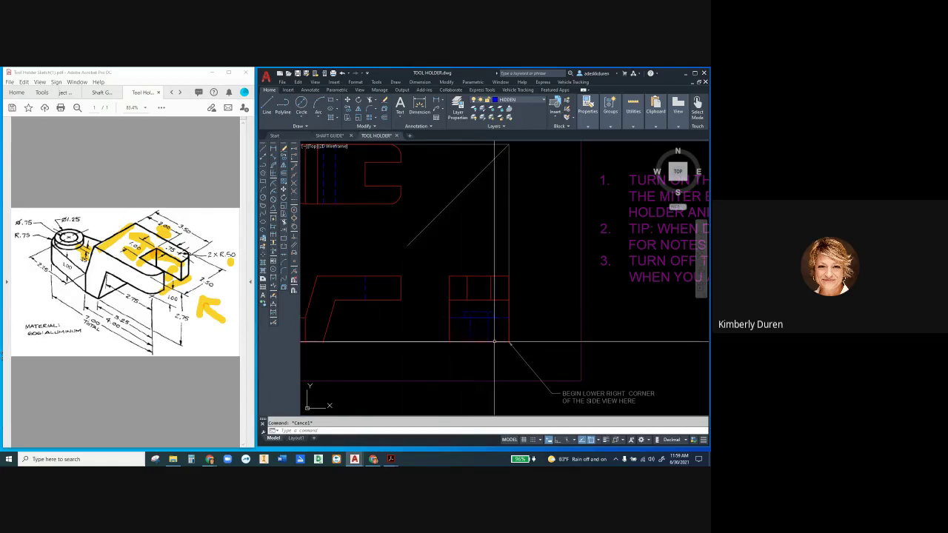
{"action": "scroll", "coordinate": [494, 341], "scroll_direction": "down", "scroll_amount": 2}
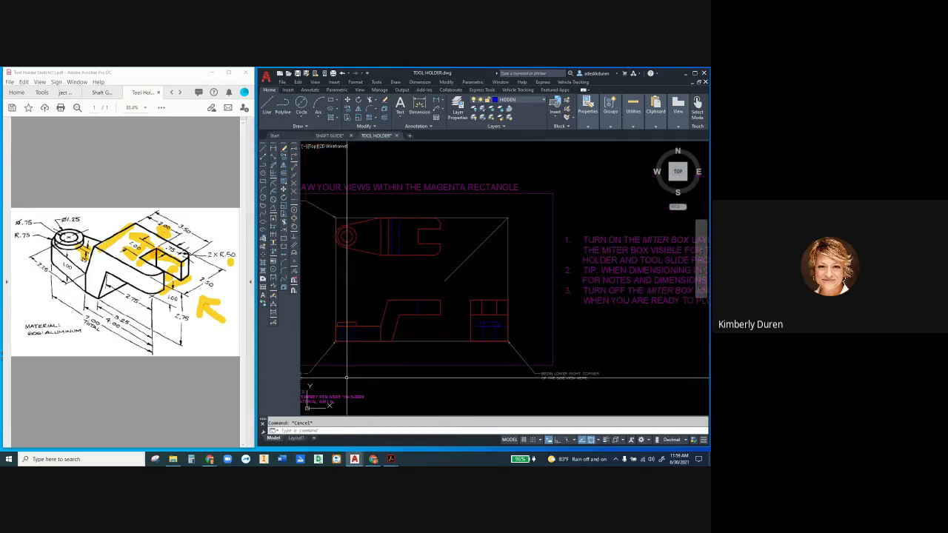